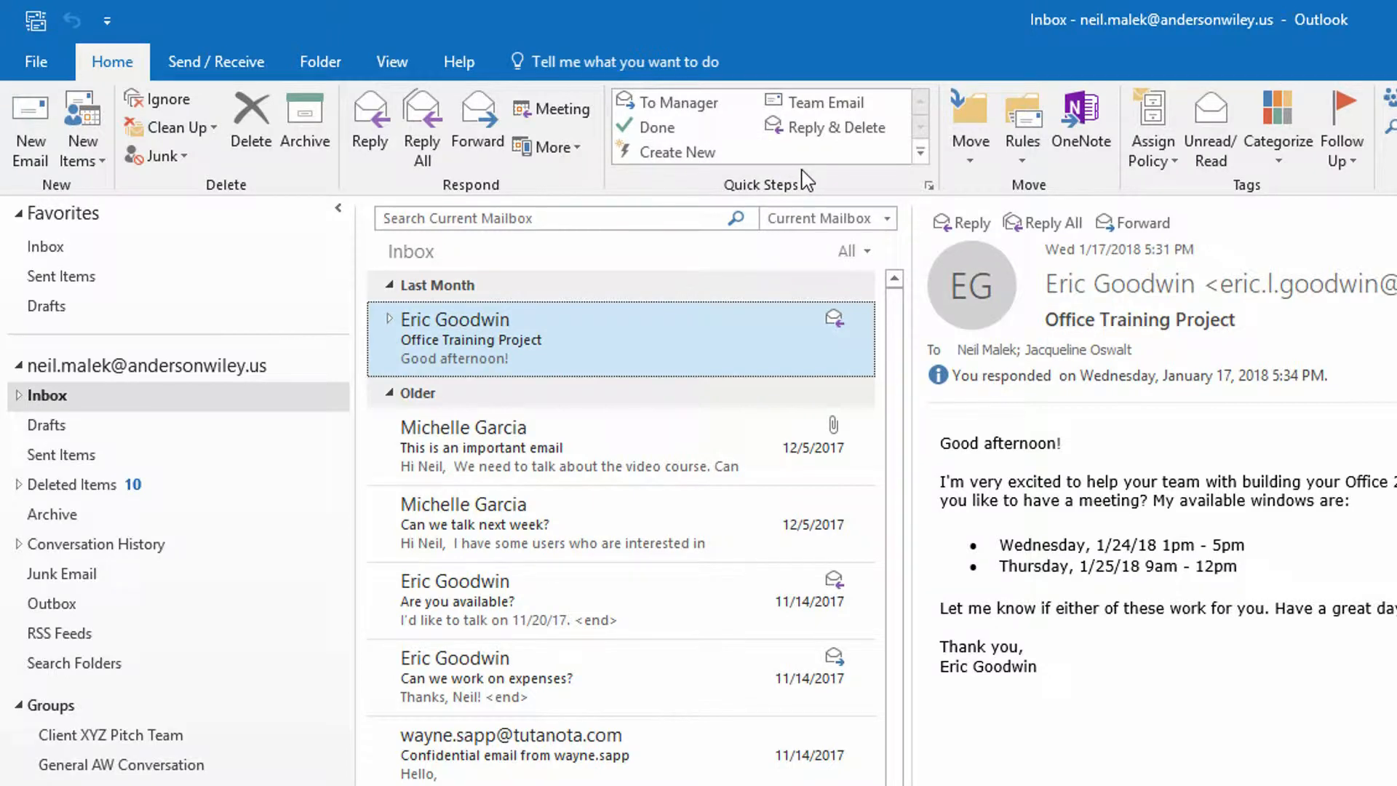
Step: Start a new custom quick step and examine the full range of actions it can perform
{"action": "left_click", "coordinate": [668, 157]}
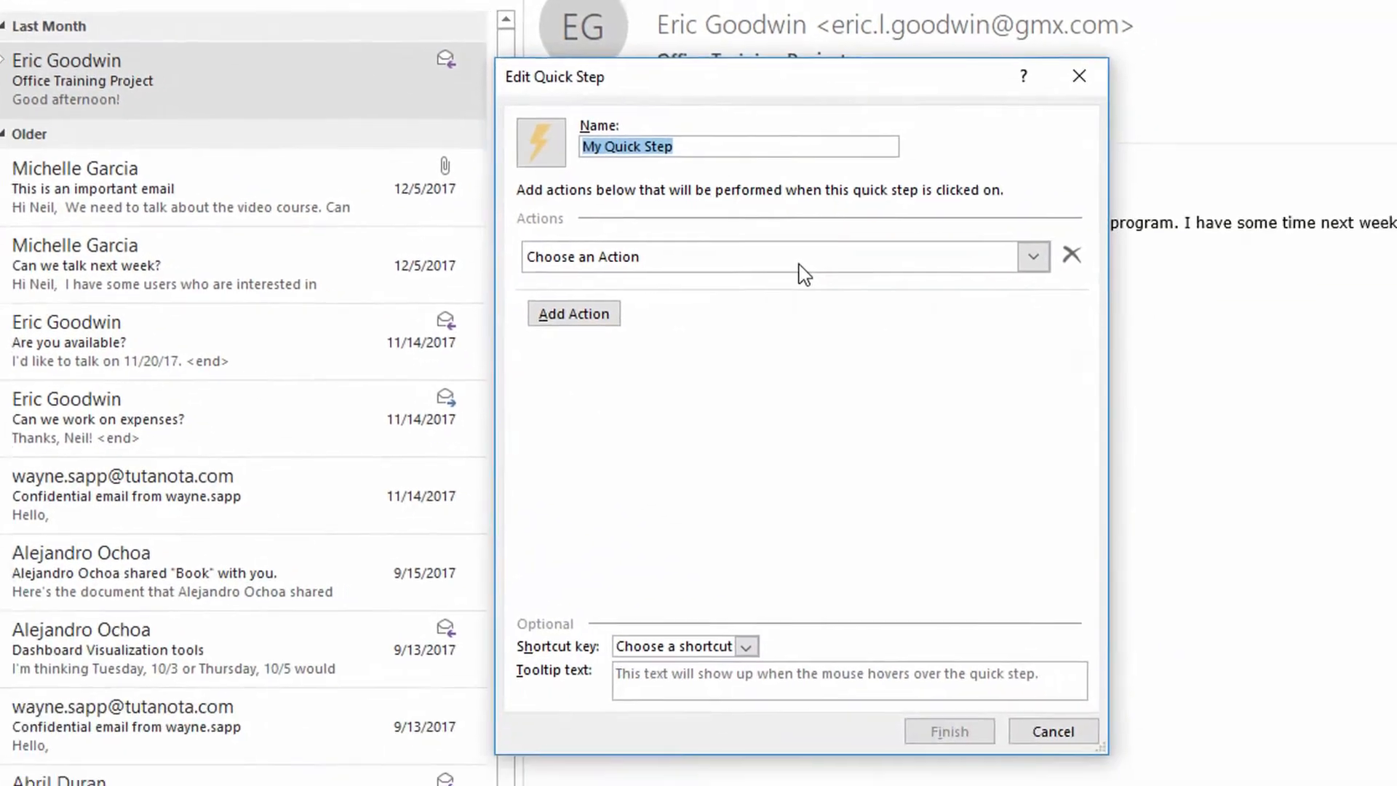
{"action": "left_click", "coordinate": [803, 275]}
{"action": "left_click", "coordinate": [801, 268]}
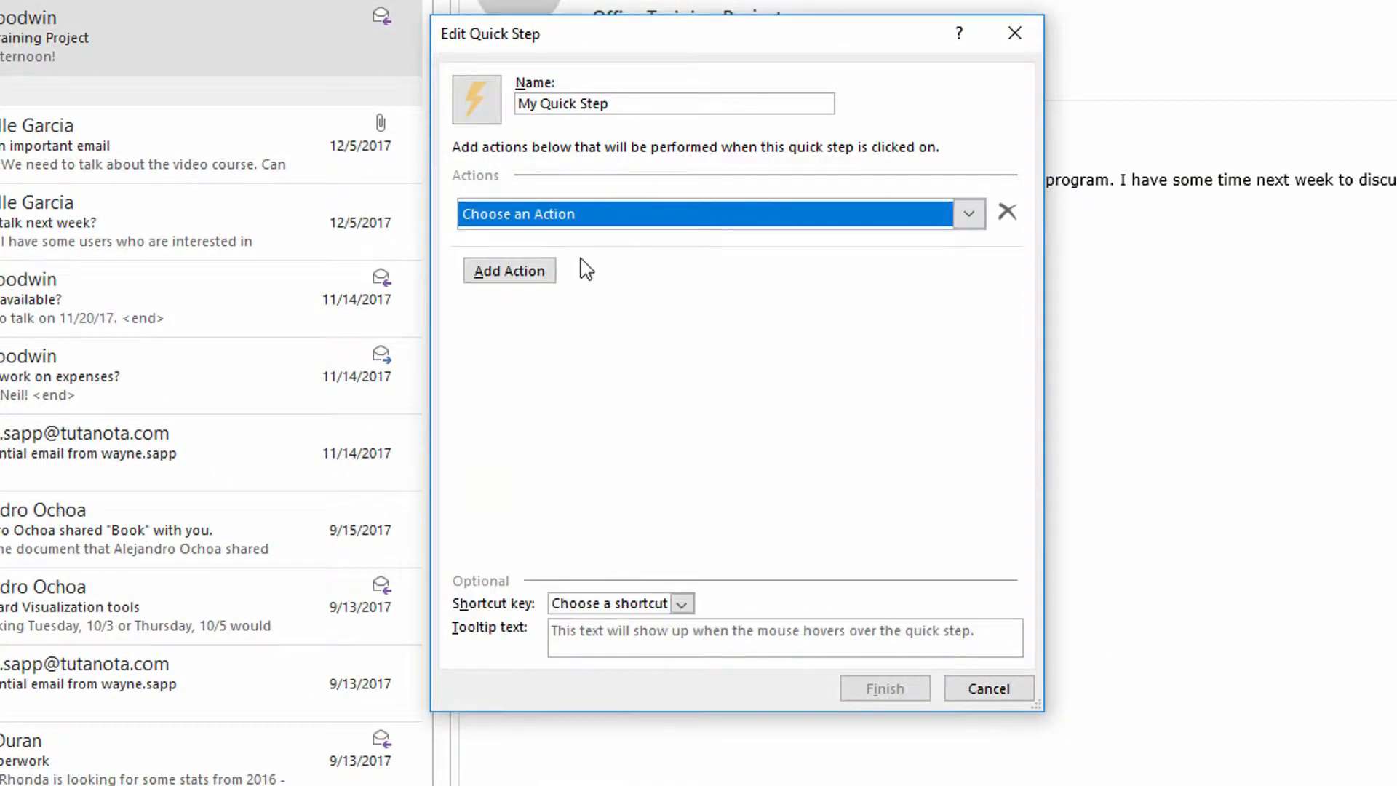
{"action": "left_click", "coordinate": [625, 225]}
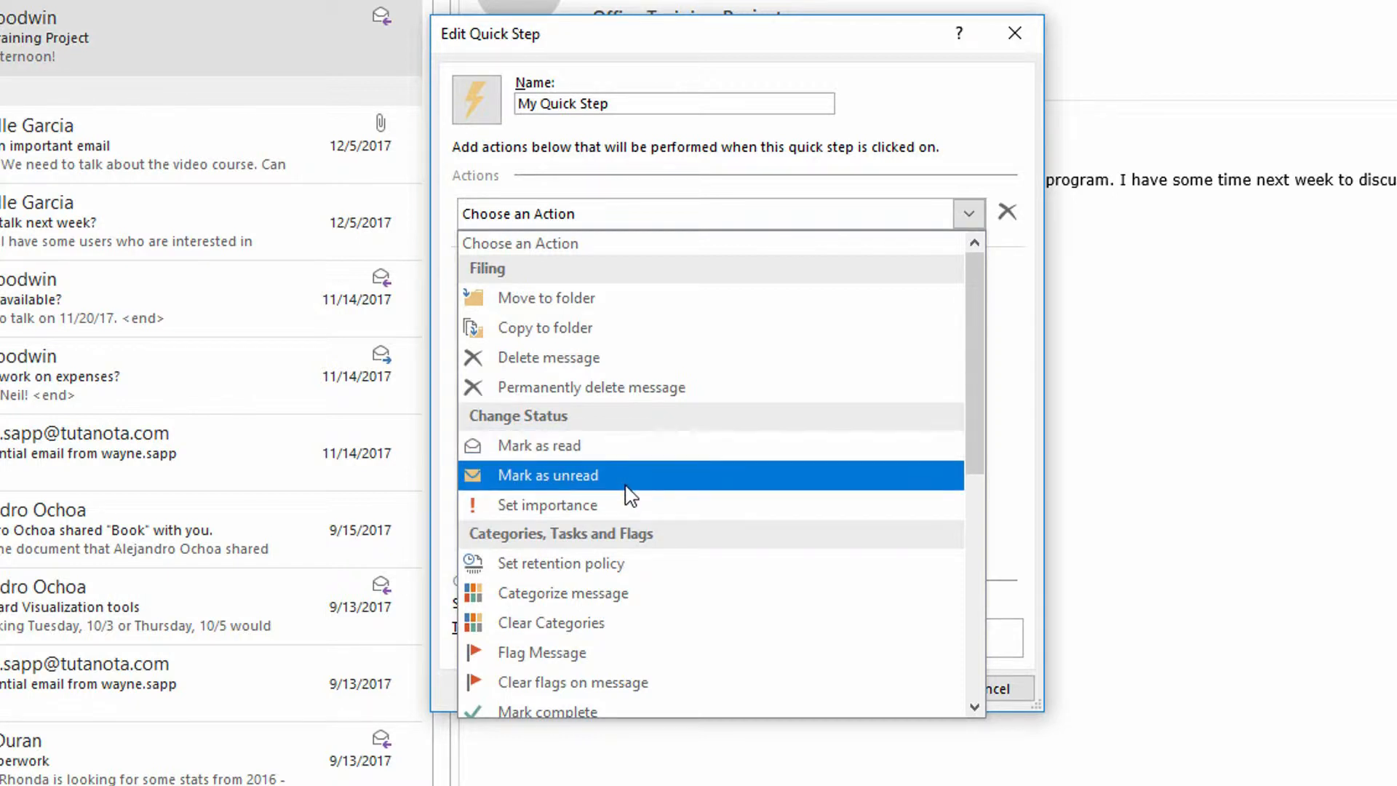
{"action": "scroll", "coordinate": [626, 500], "scroll_direction": "down", "scroll_amount": 2}
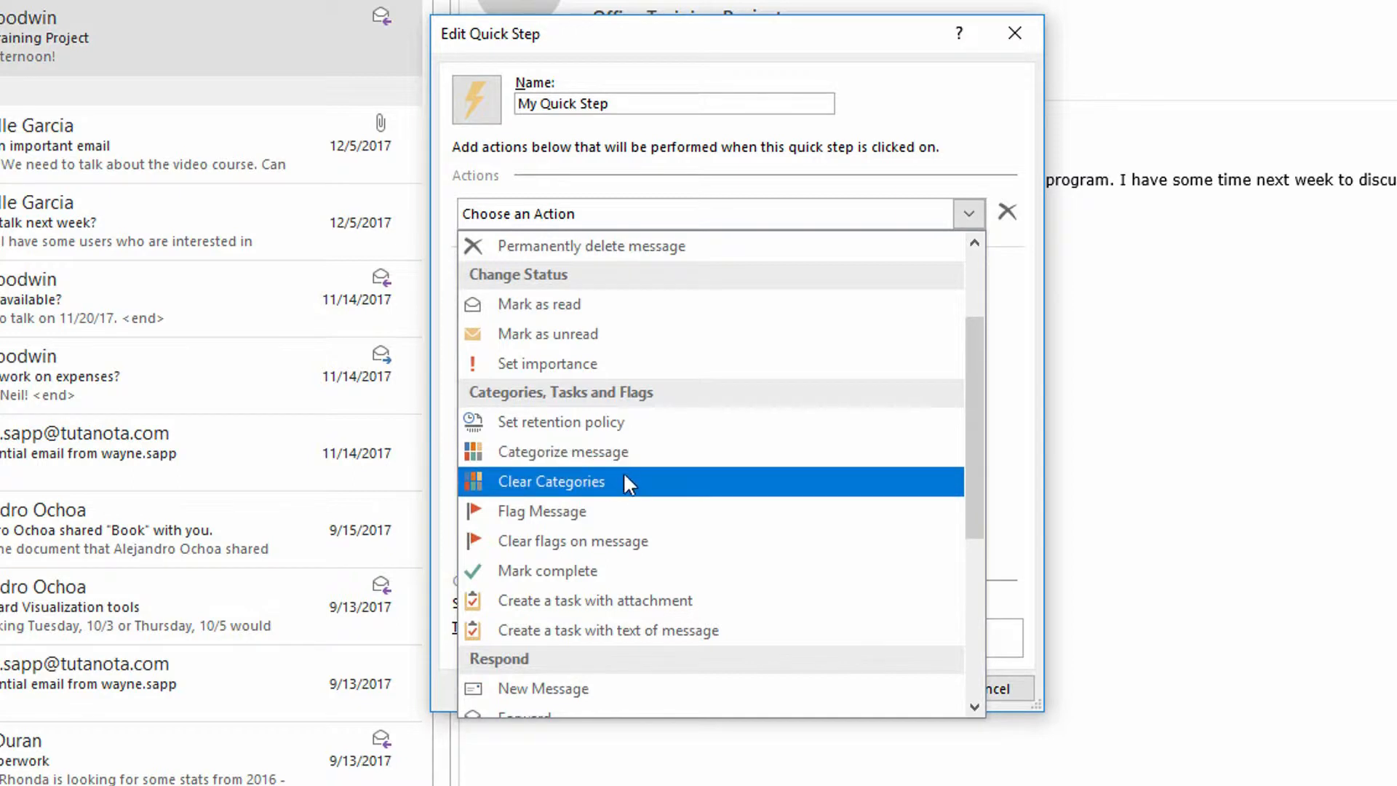
{"action": "scroll", "coordinate": [612, 504], "scroll_direction": "down", "scroll_amount": 2}
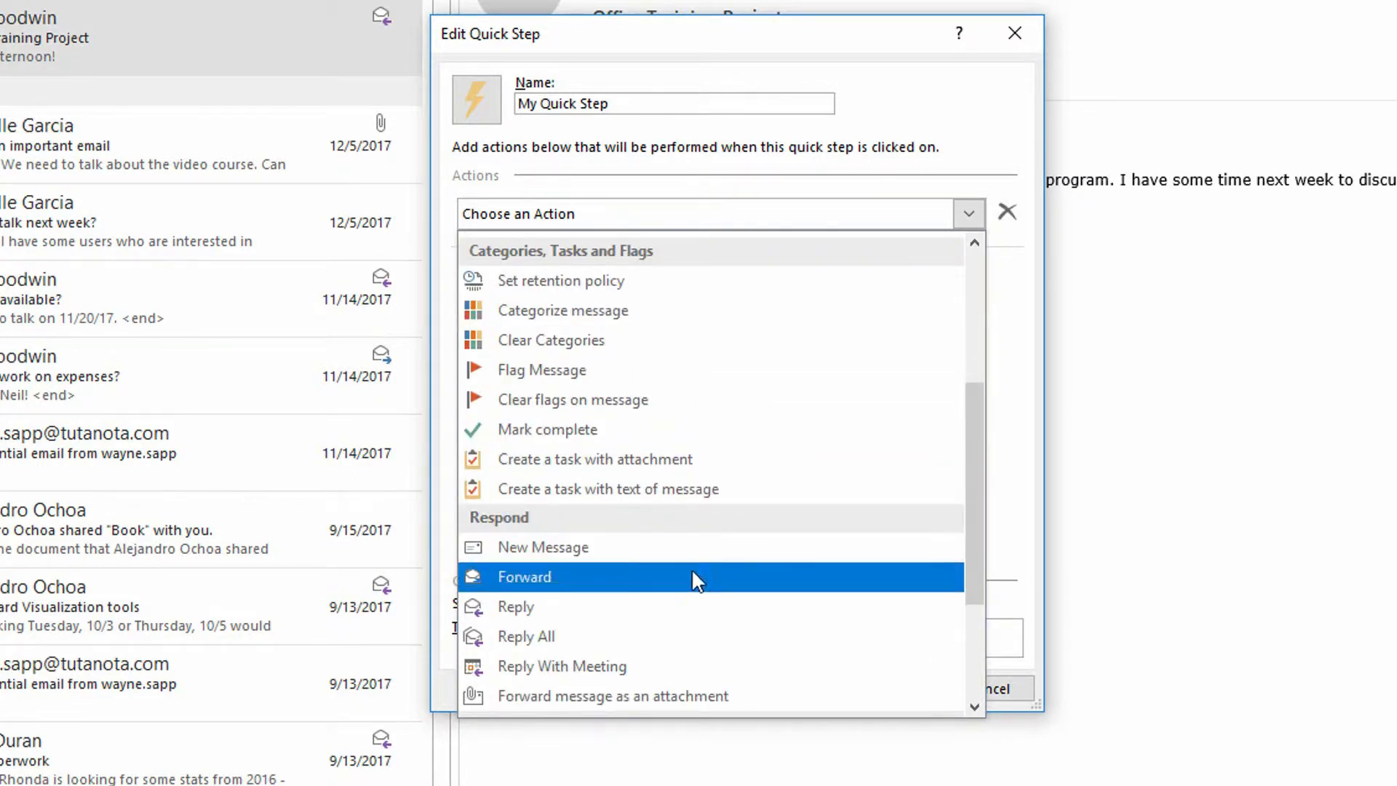
{"action": "scroll", "coordinate": [680, 553], "scroll_direction": "down", "scroll_amount": 2}
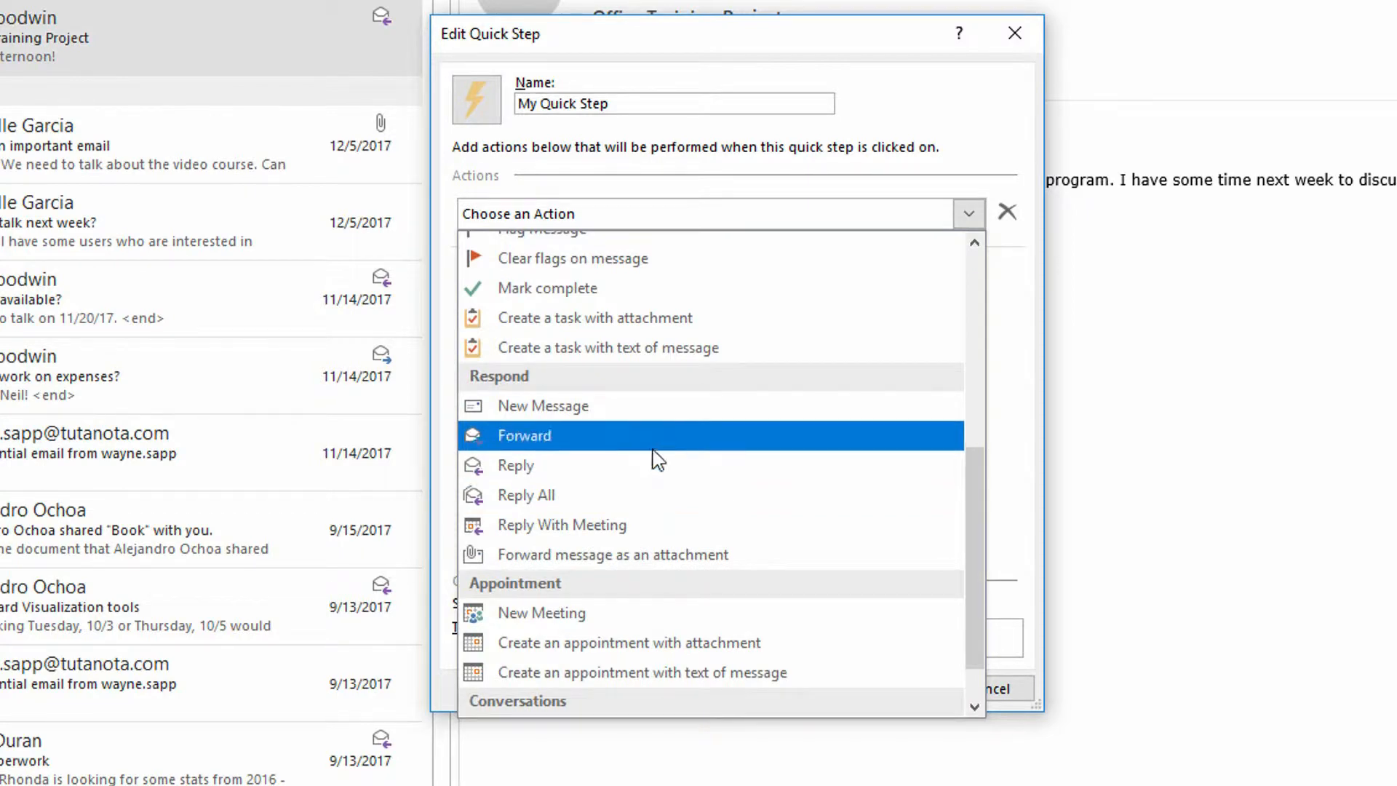
{"action": "scroll", "coordinate": [652, 444], "scroll_direction": "down", "scroll_amount": 1}
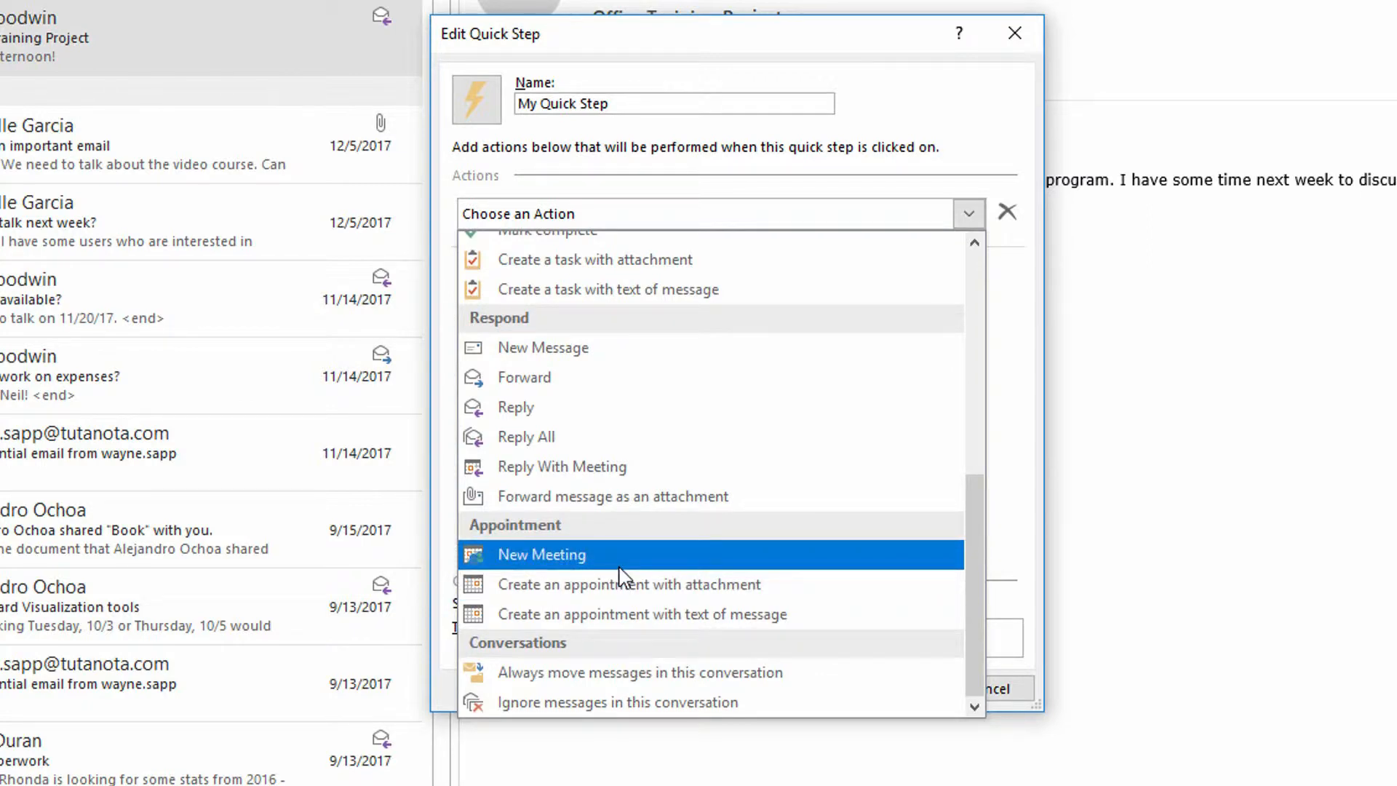
{"action": "scroll", "coordinate": [619, 575], "scroll_direction": "up", "scroll_amount": 5}
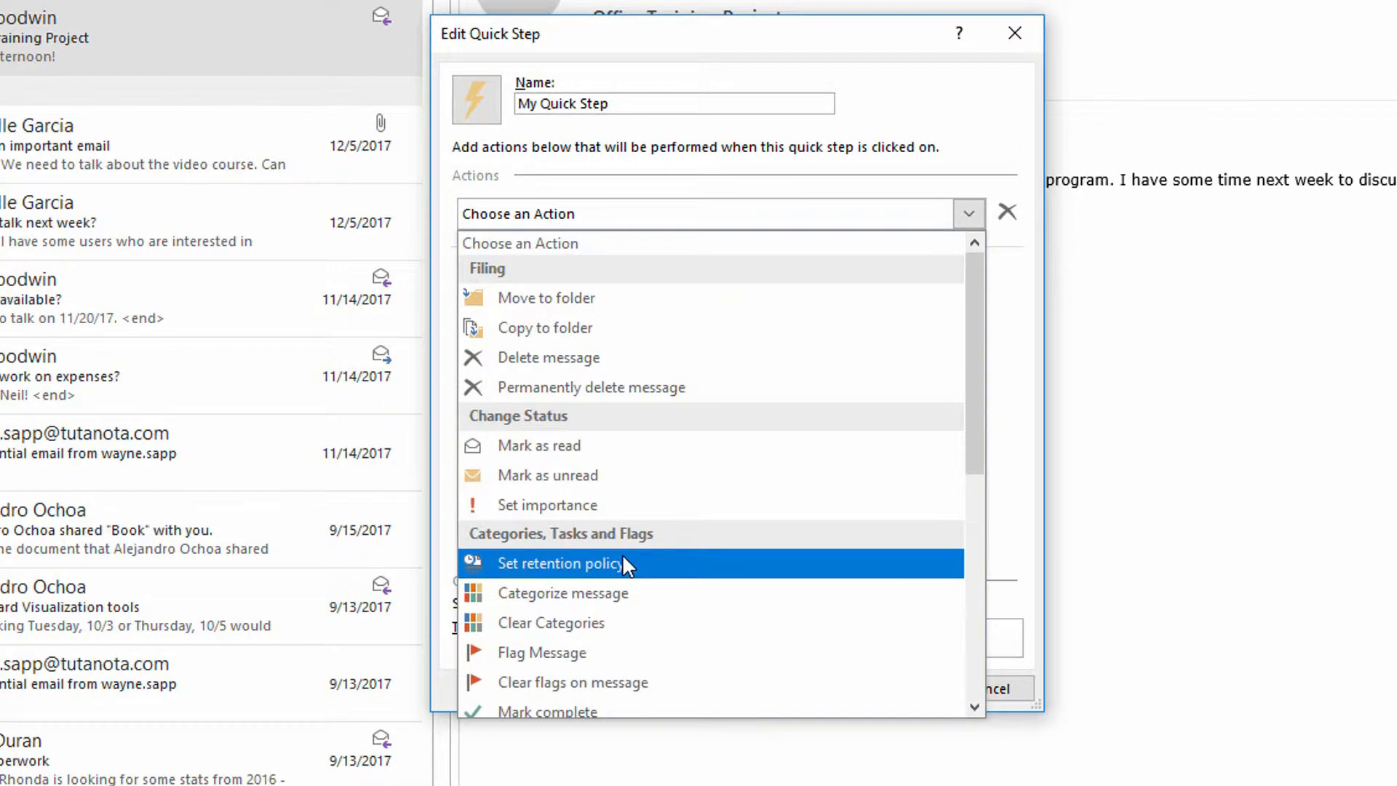
{"action": "left_click", "coordinate": [911, 179]}
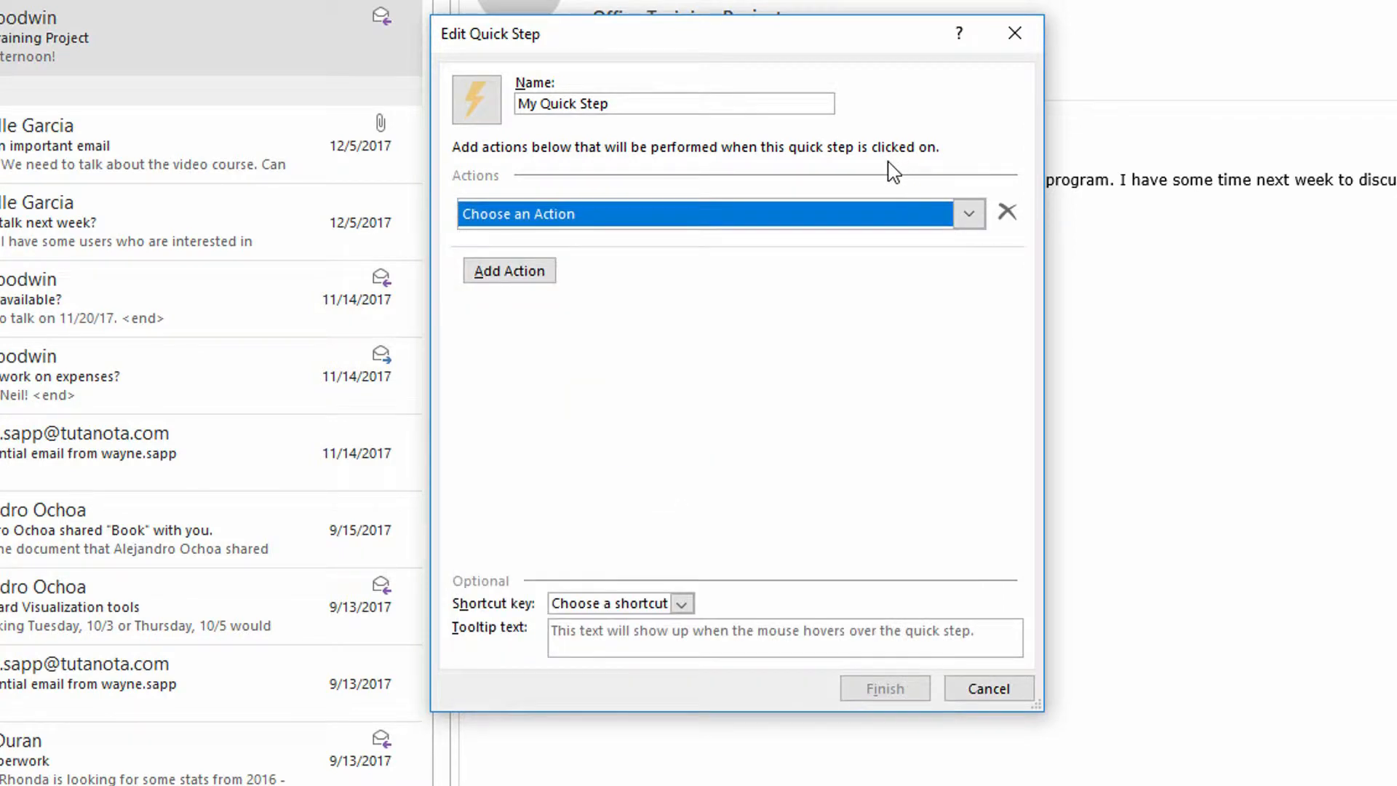
Step: Name the quick step "New Prospect"
{"action": "left_click", "coordinate": [660, 103]}
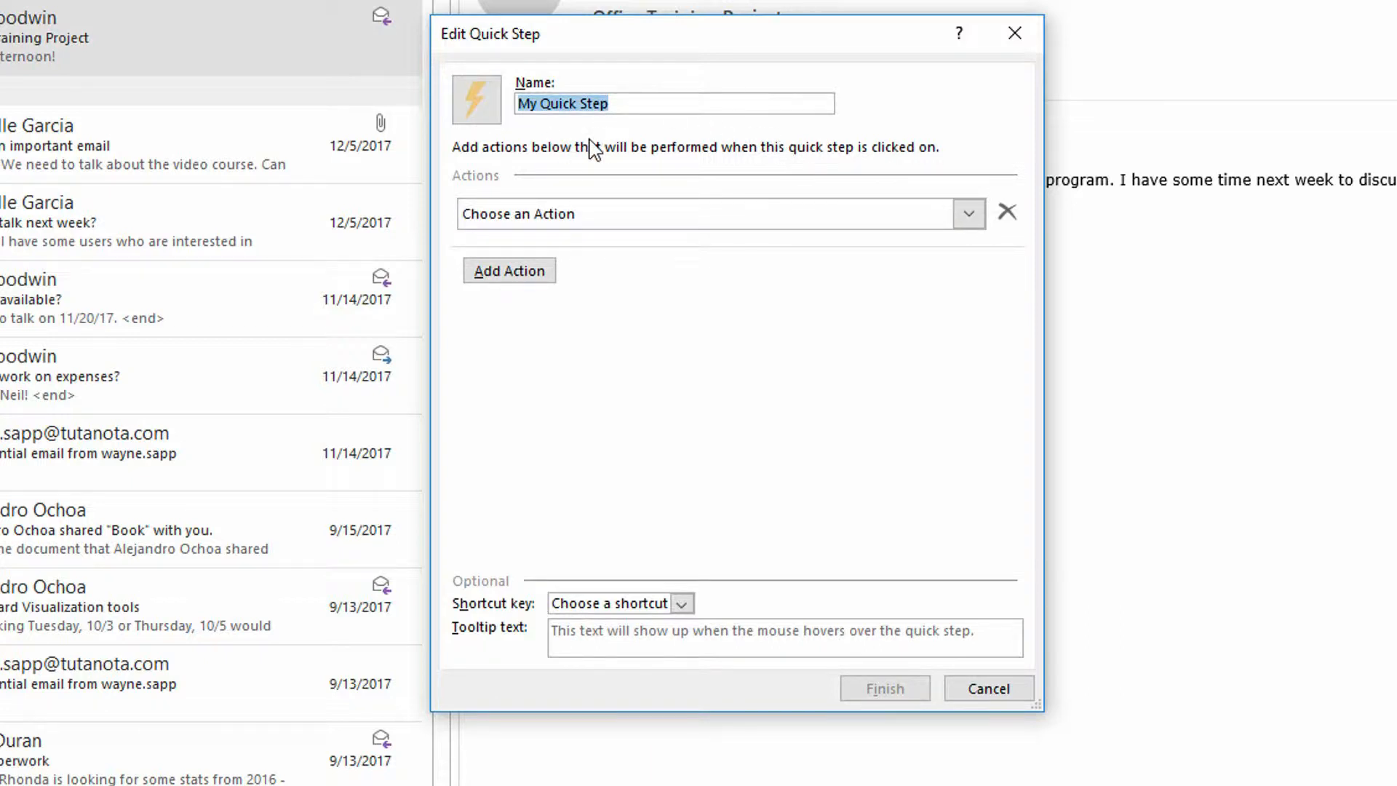
{"action": "type", "text": "New Prs"}
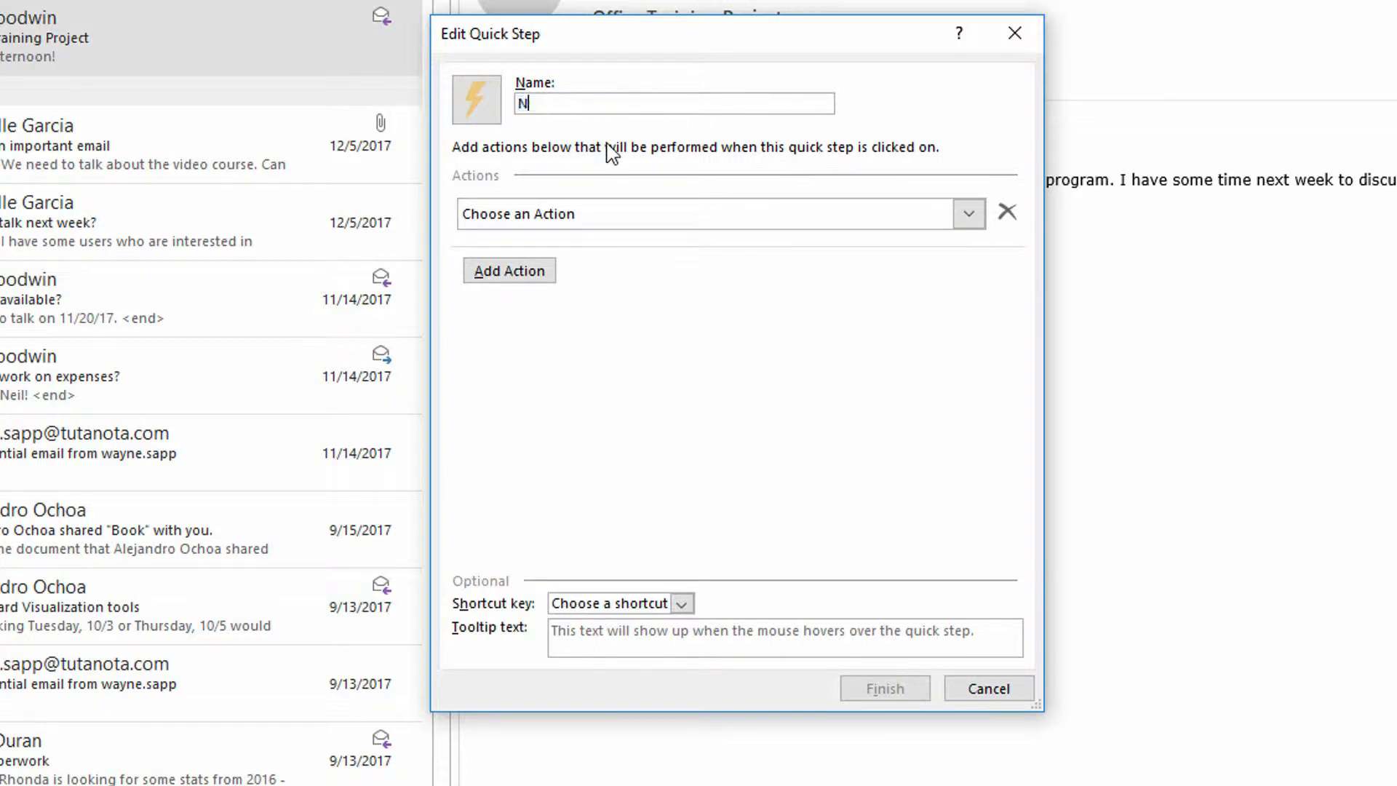
{"action": "key", "text": "BackSpace"}
{"action": "key", "text": "BackSpace"}
{"action": "type", "text": "orsp"}
{"action": "key", "text": "BackSpace"}
{"action": "key", "text": "BackSpace"}
{"action": "key", "text": "BackSpace"}
{"action": "key", "text": "BackSpace"}
{"action": "type", "text": "rospect"}
Step: Make the quick step mark the message as read and categorize it with the Purple category
{"action": "left_click", "coordinate": [678, 217]}
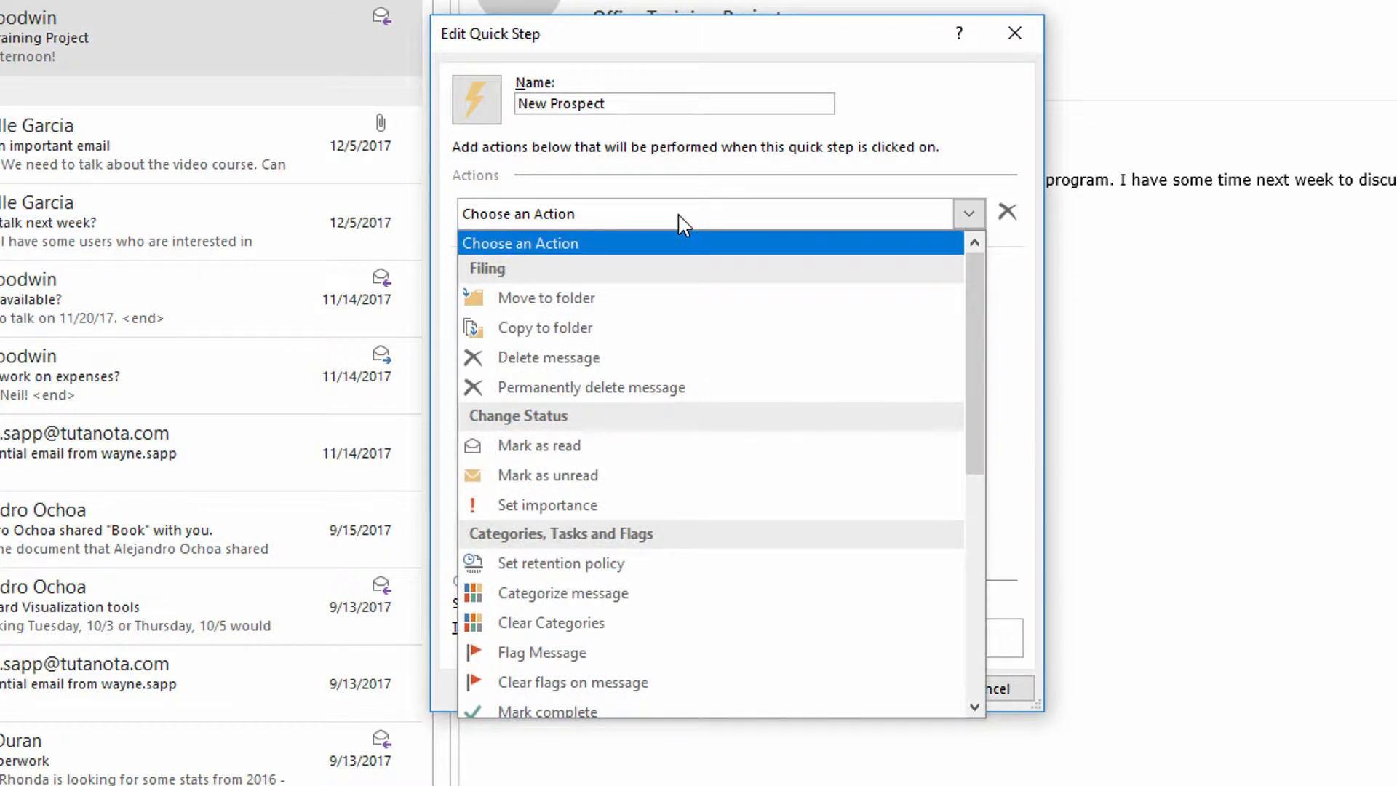
{"action": "left_click", "coordinate": [689, 447]}
{"action": "left_click", "coordinate": [514, 282]}
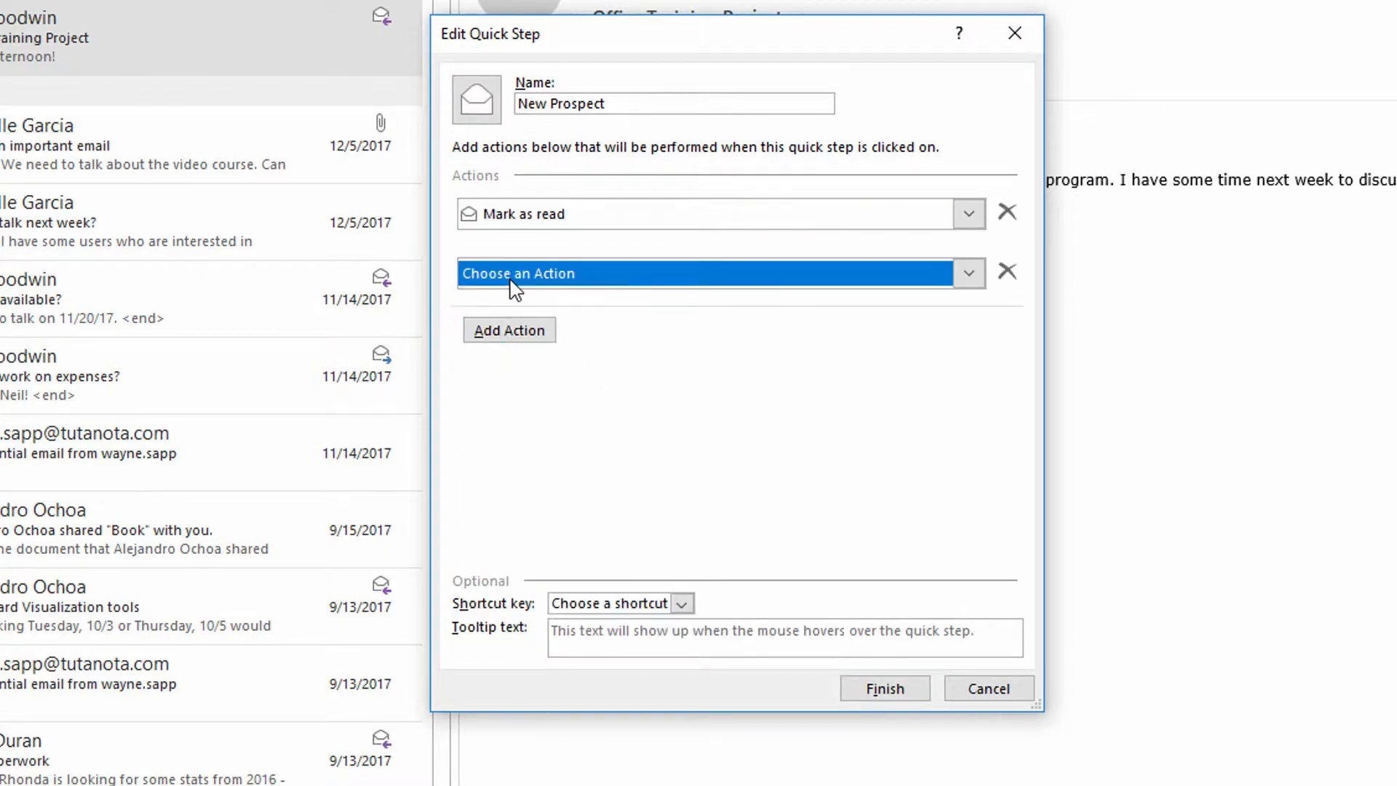
{"action": "left_click", "coordinate": [638, 275]}
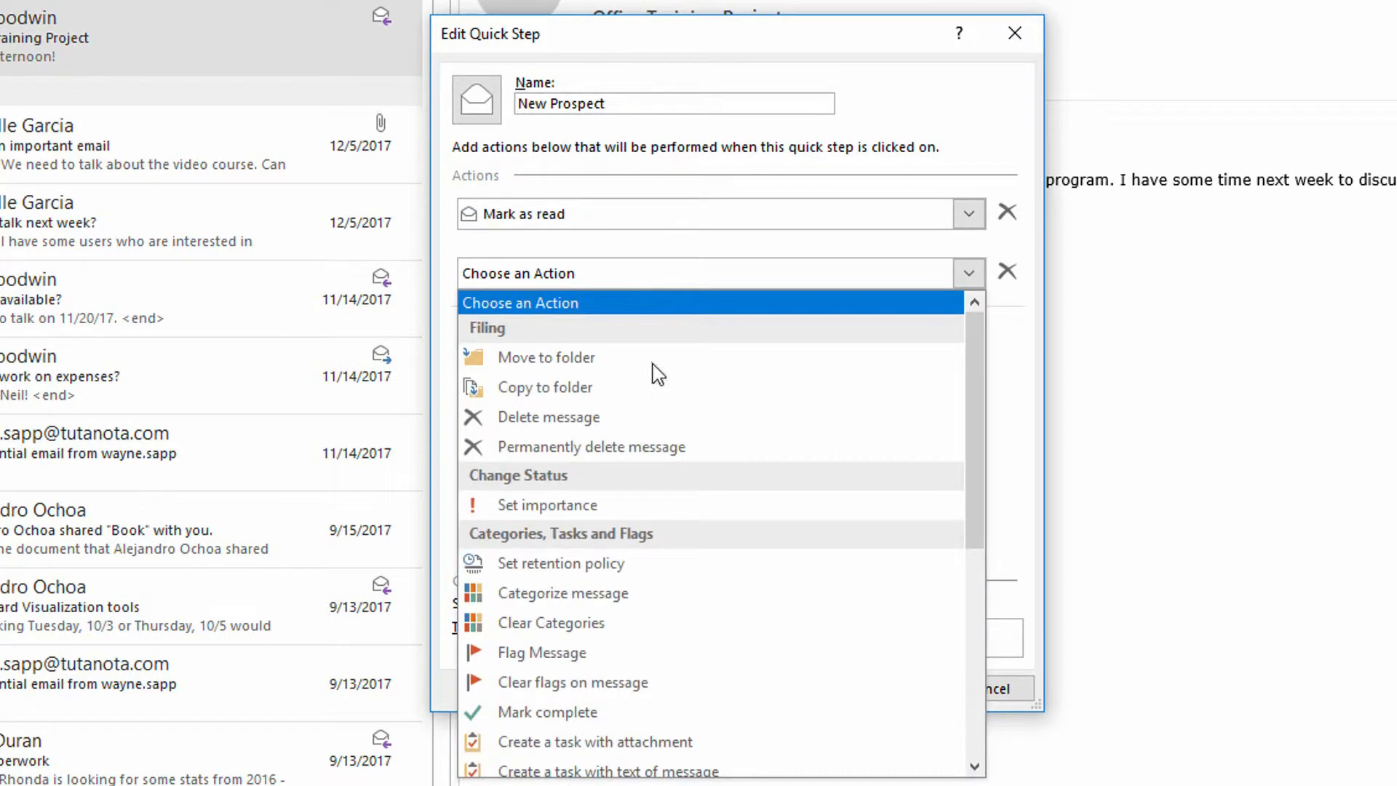
{"action": "left_click", "coordinate": [662, 606]}
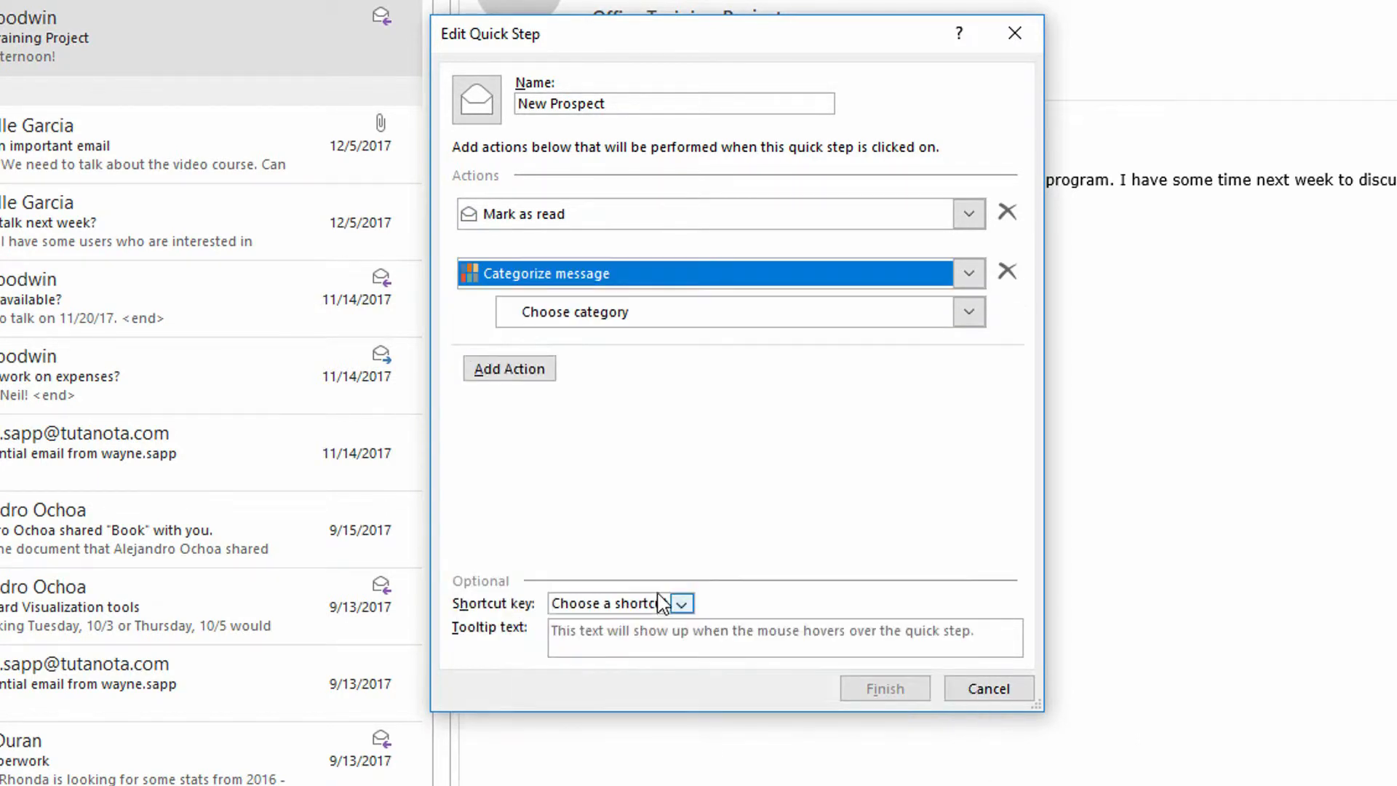
{"action": "left_click", "coordinate": [694, 315]}
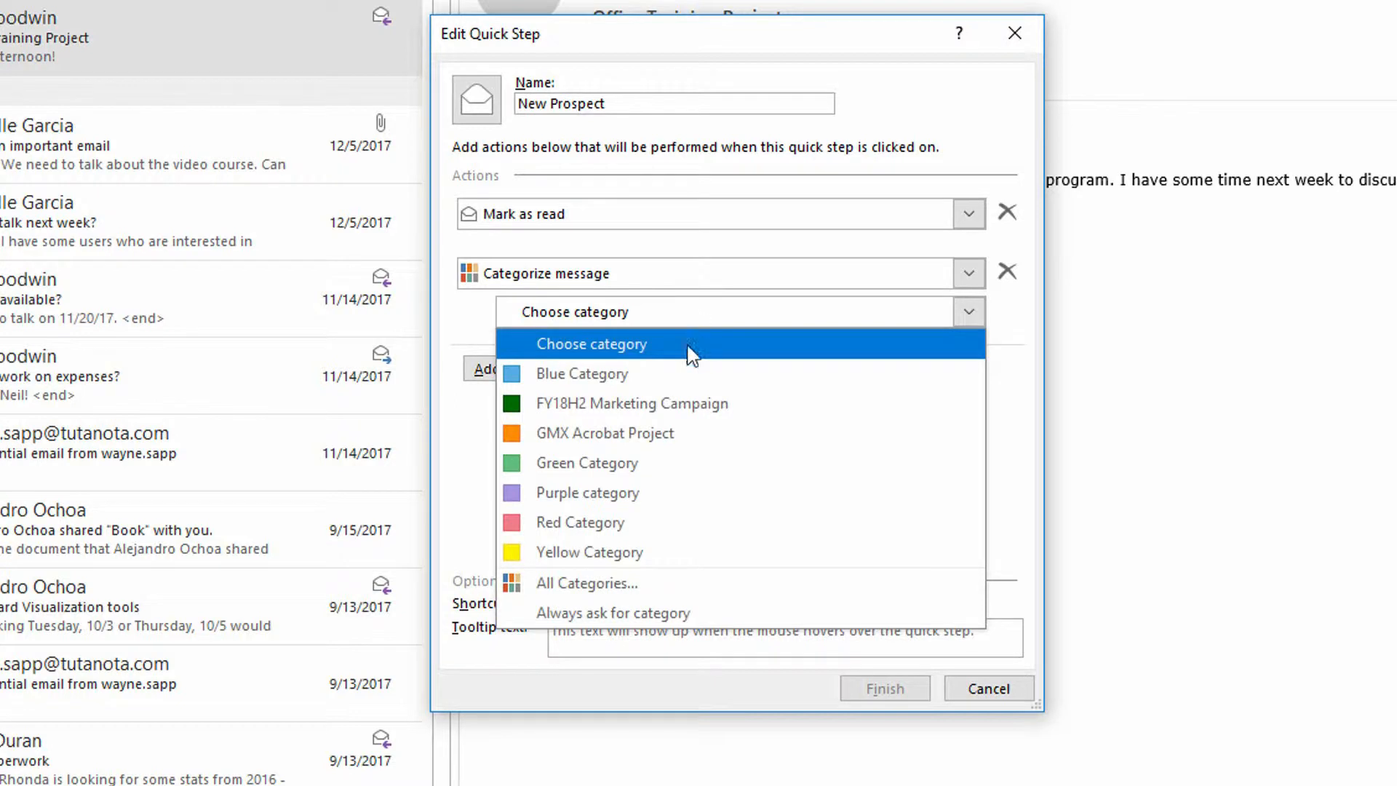
{"action": "left_click", "coordinate": [677, 497]}
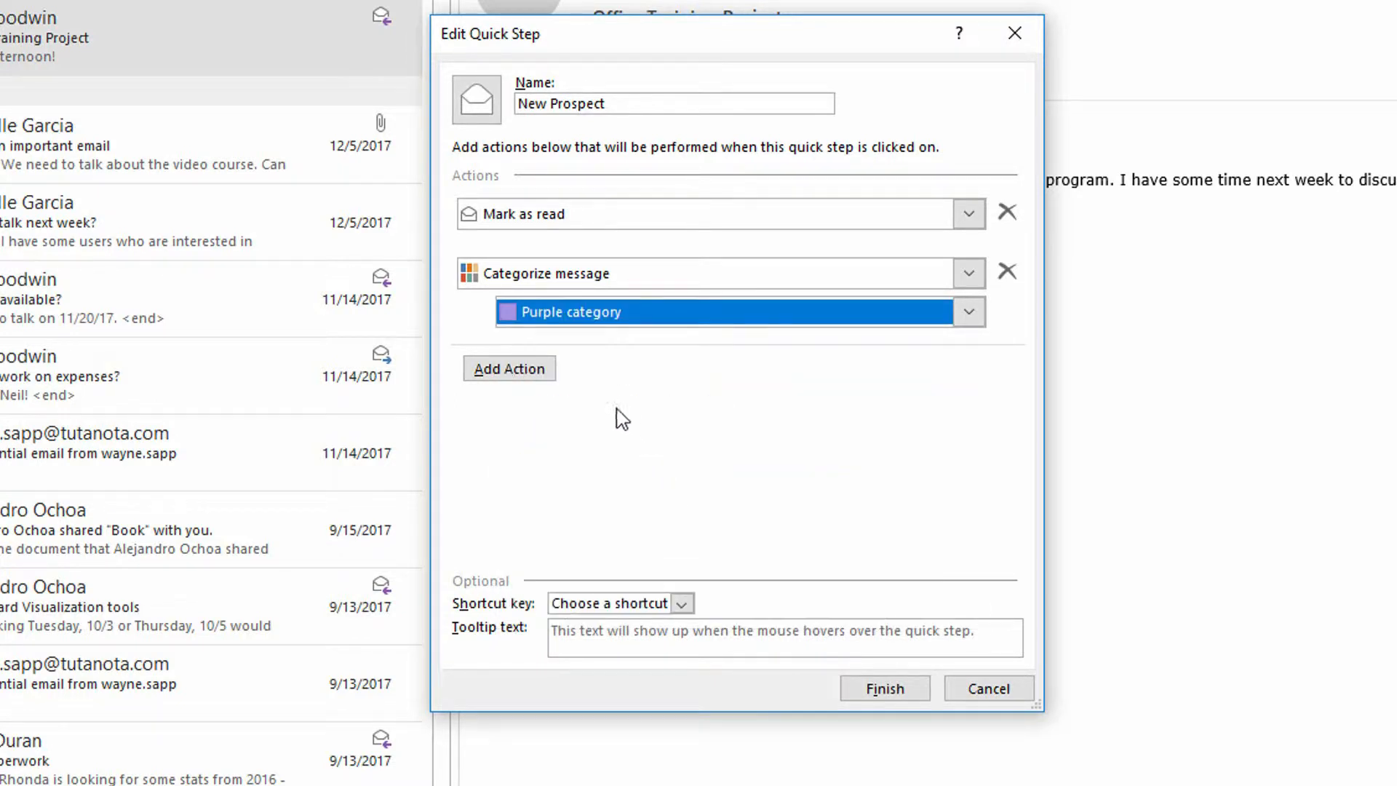
Step: Add a third action to the quick step that flags the message for Tomorrow
{"action": "left_click", "coordinate": [513, 368]}
{"action": "left_click", "coordinate": [585, 373]}
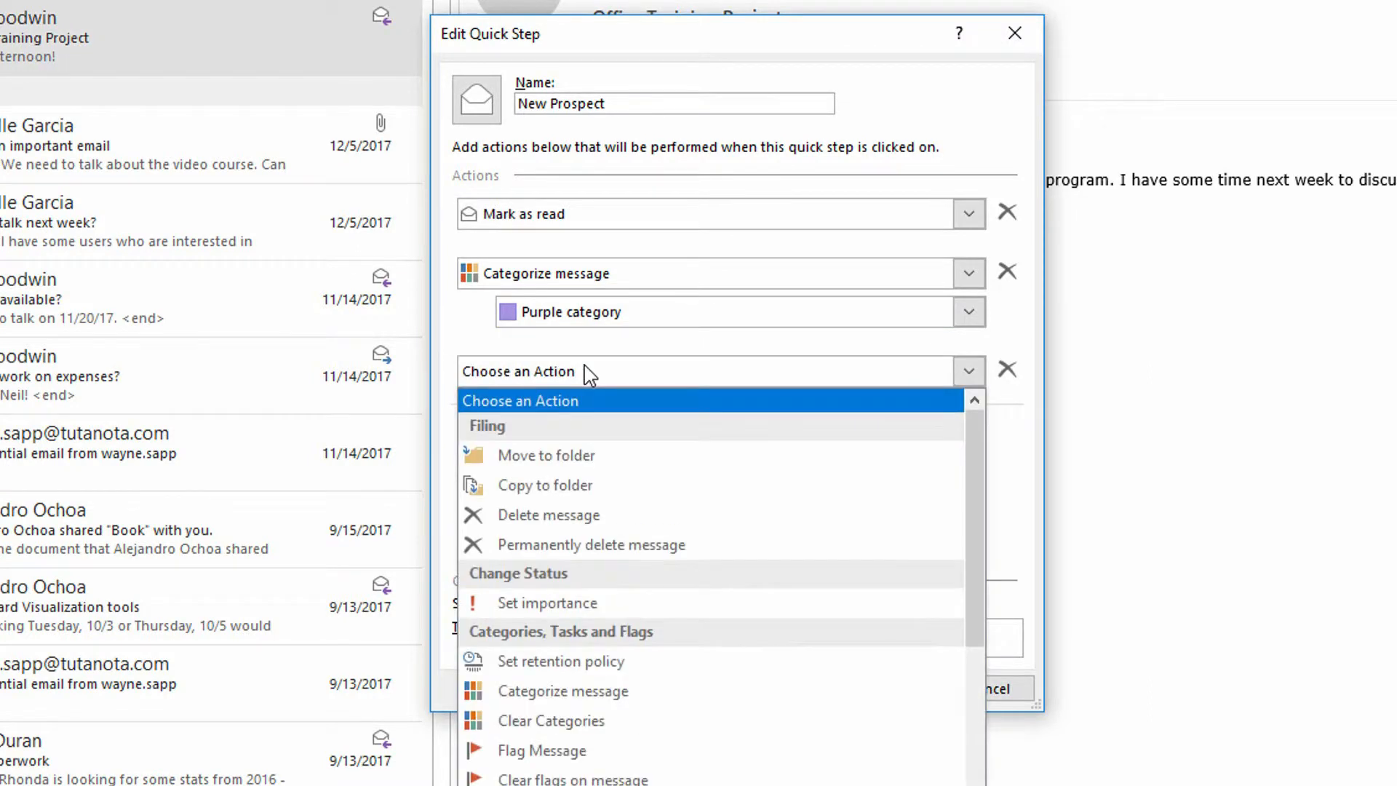
{"action": "scroll", "coordinate": [633, 472], "scroll_direction": "down", "scroll_amount": 1}
{"action": "left_click", "coordinate": [612, 677]}
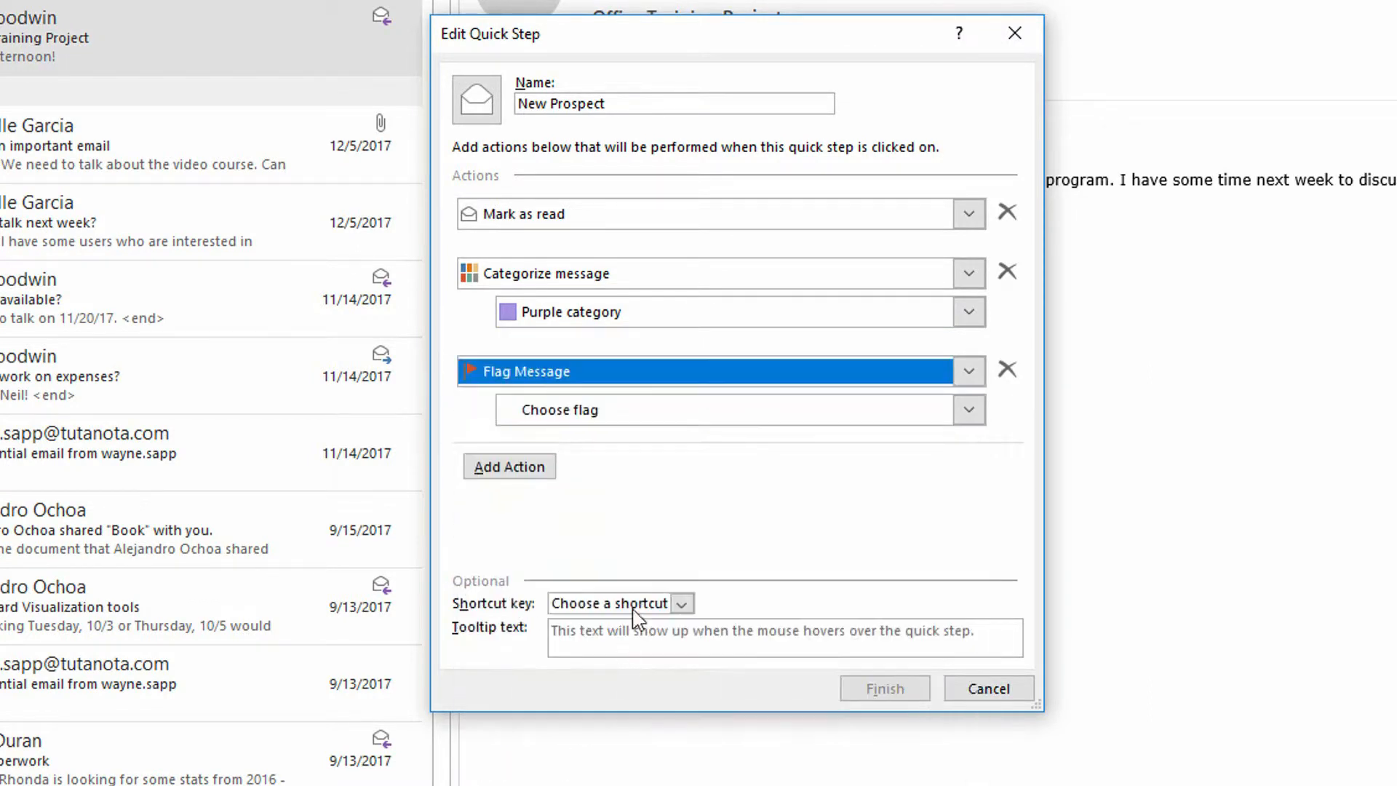
{"action": "left_click", "coordinate": [672, 415]}
{"action": "left_click", "coordinate": [661, 499]}
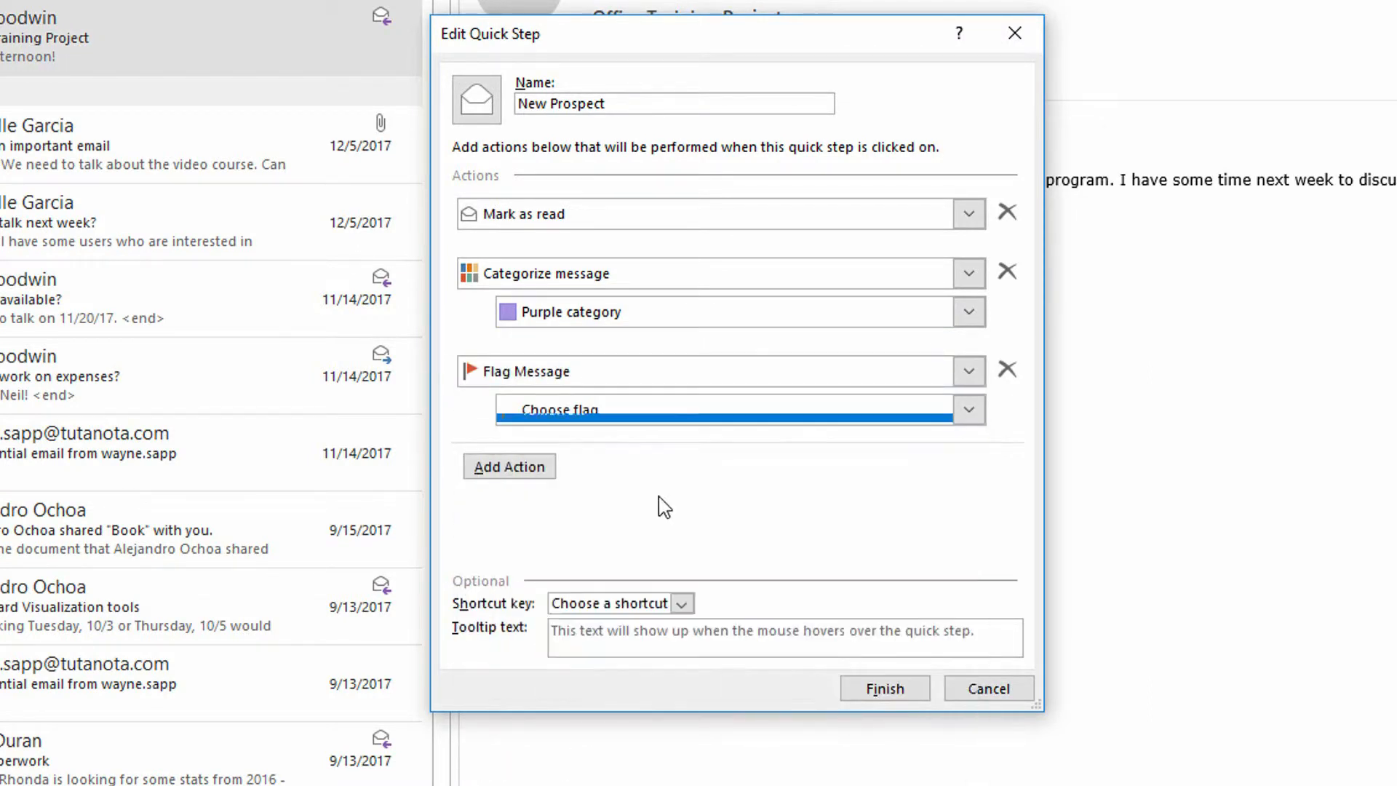
Step: Add a Forward action to the quick step, with the colleague's suggested e-mail address as recipient
{"action": "left_click", "coordinate": [542, 472]}
{"action": "left_click", "coordinate": [545, 486]}
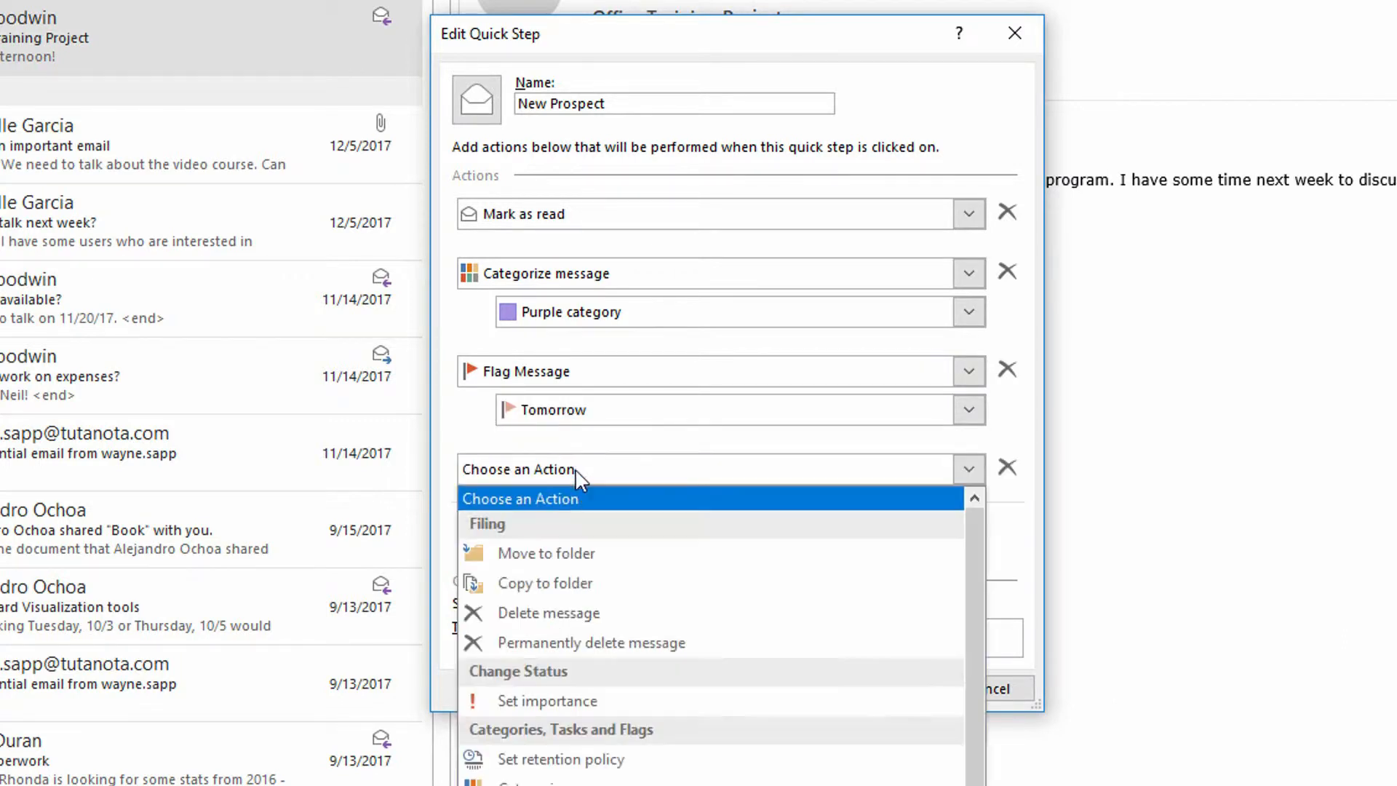
{"action": "scroll", "coordinate": [709, 684], "scroll_direction": "down", "scroll_amount": 1}
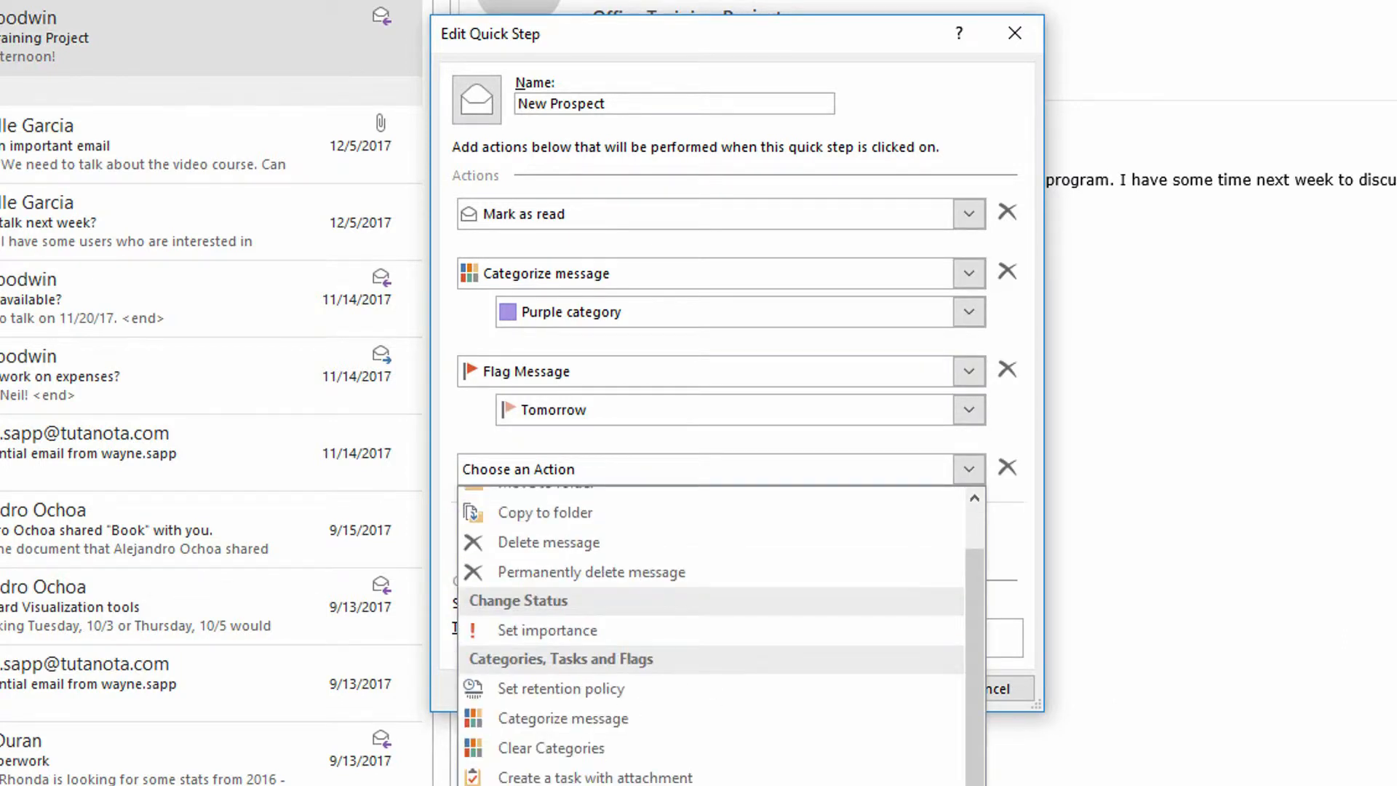
{"action": "left_click", "coordinate": [539, 784]}
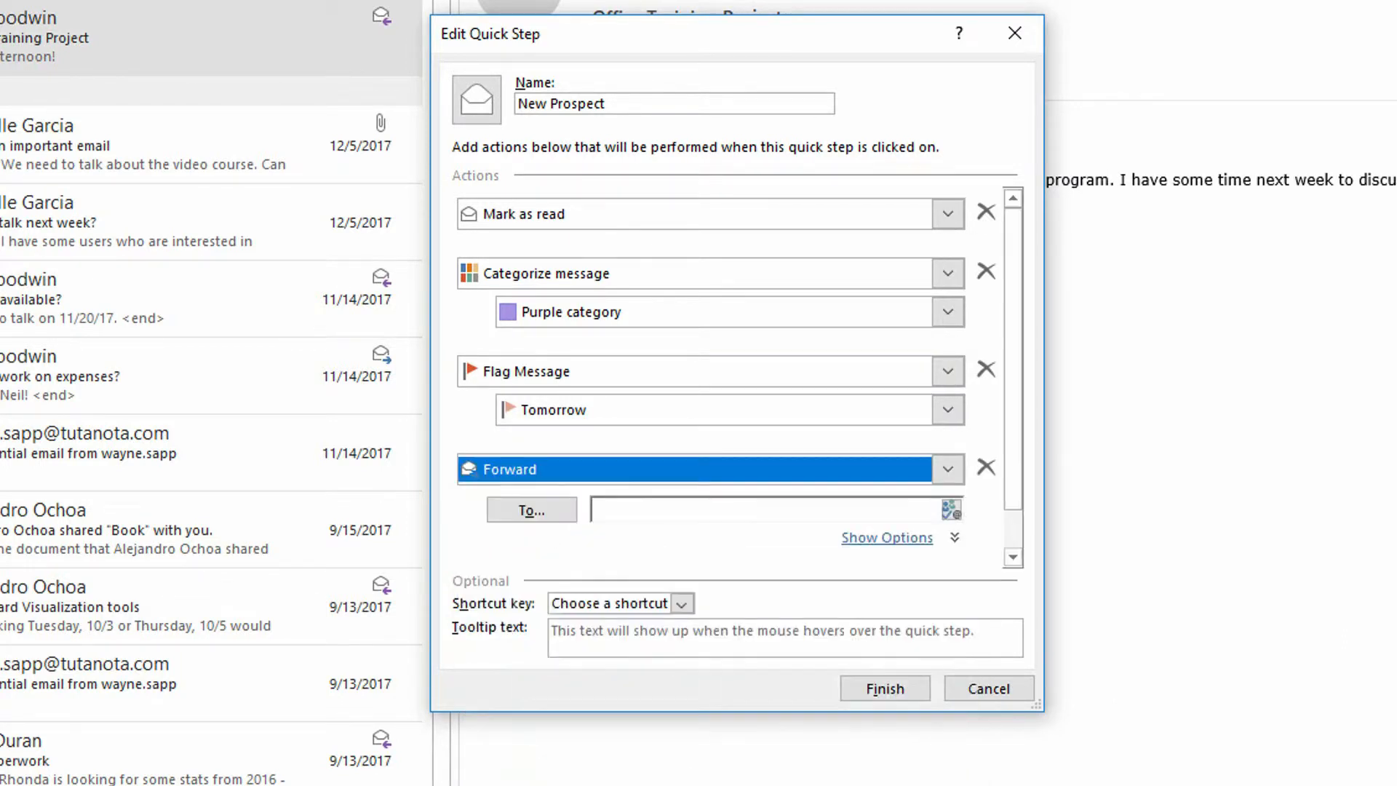
{"action": "left_click", "coordinate": [661, 507]}
{"action": "type", "text": "ale"}
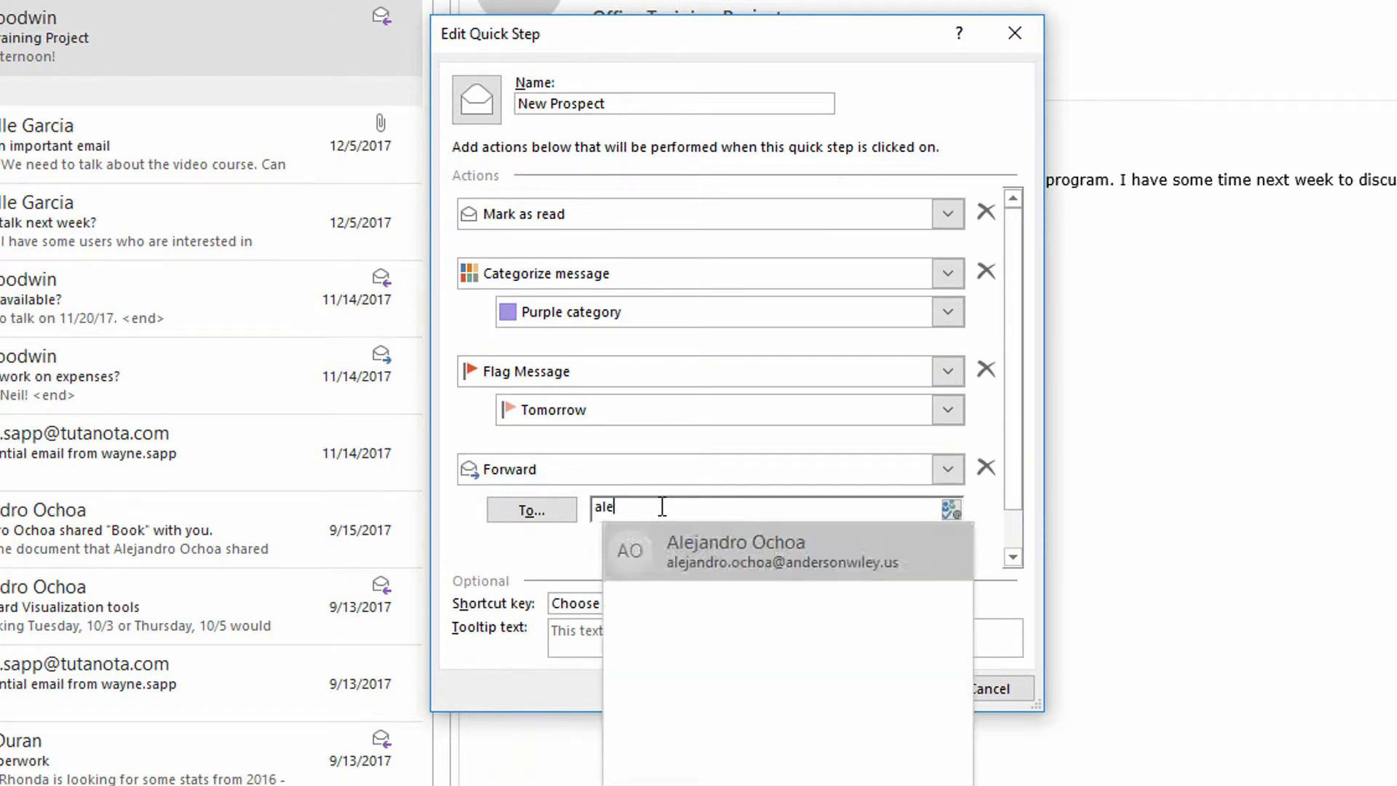
{"action": "left_click", "coordinate": [778, 552]}
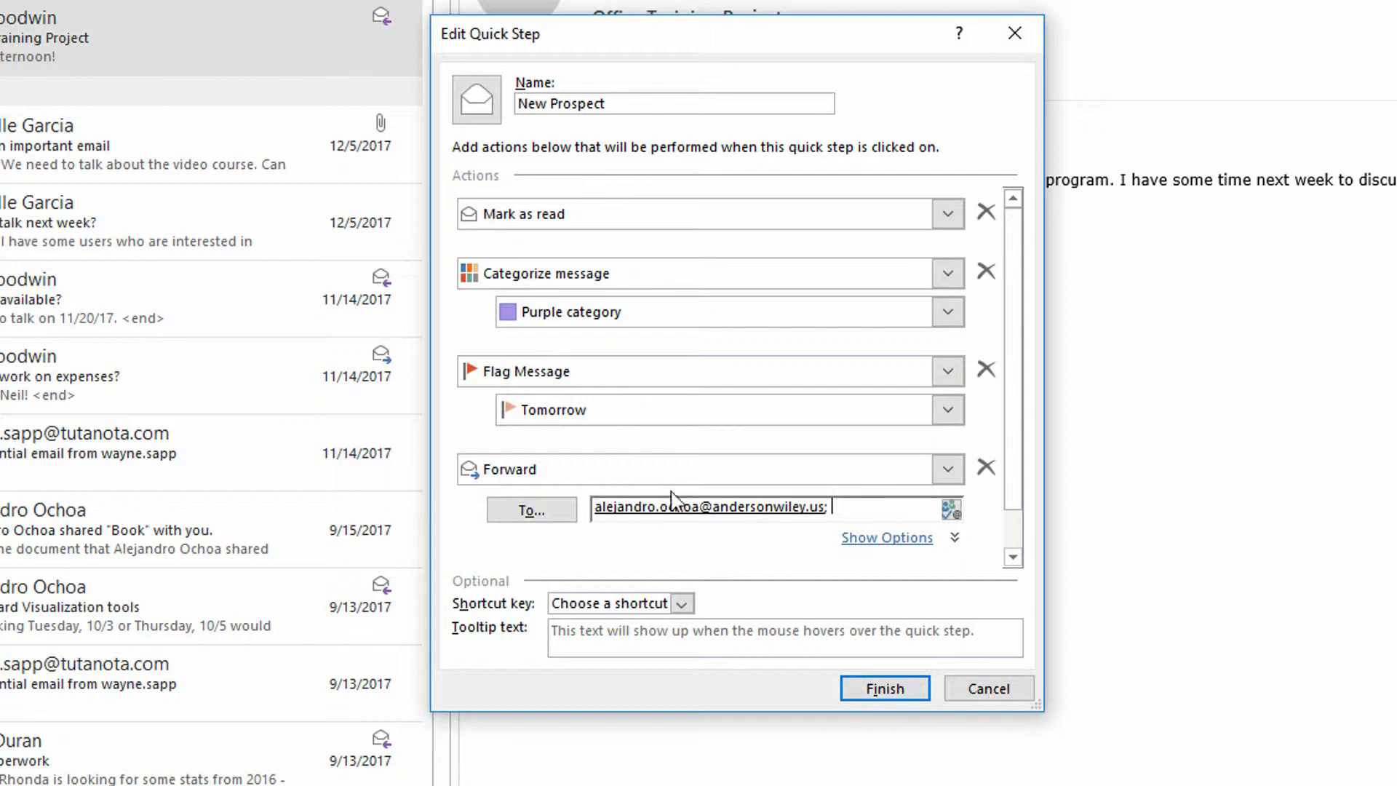
Step: Check the available shortcut keys without assigning one and save the New Prospect quick step
{"action": "left_click", "coordinate": [685, 609]}
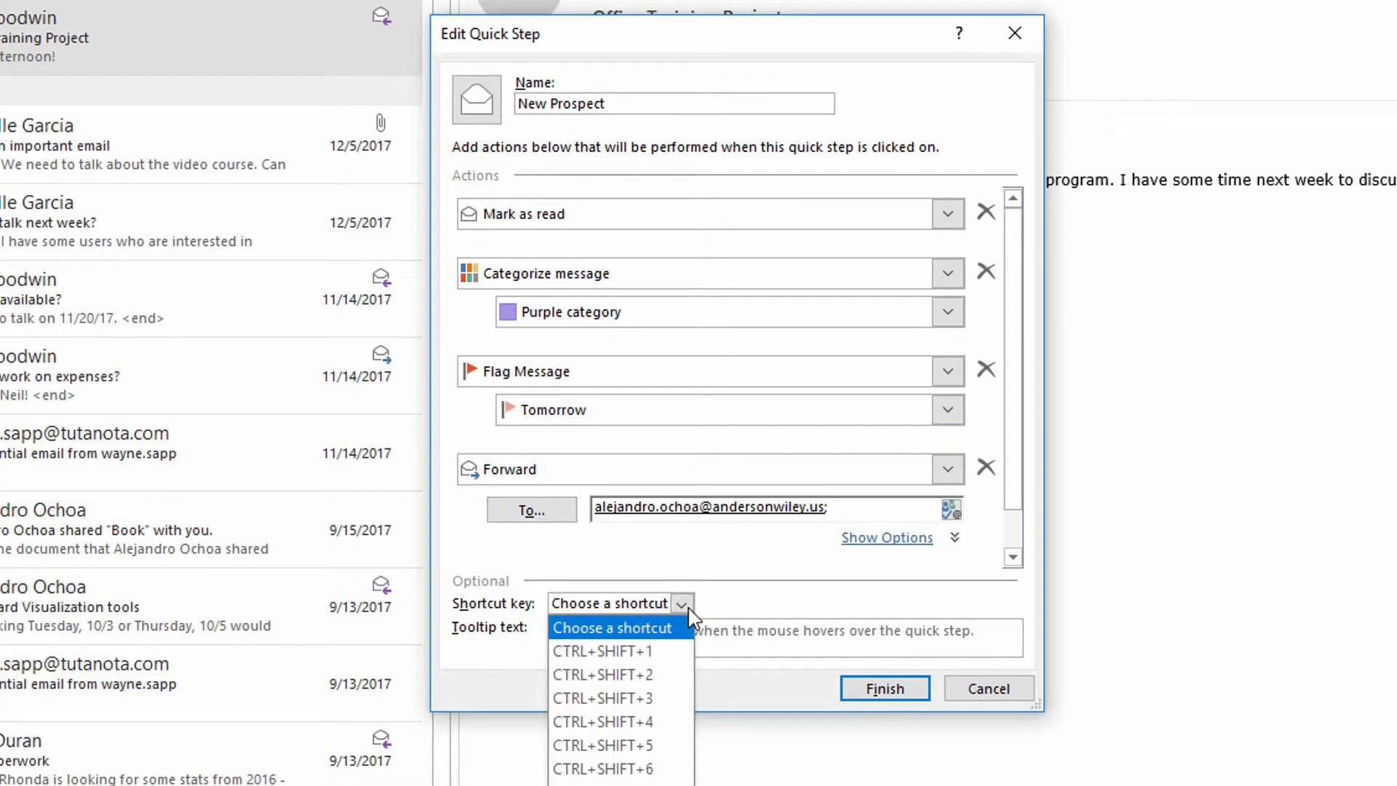
{"action": "left_click", "coordinate": [753, 605]}
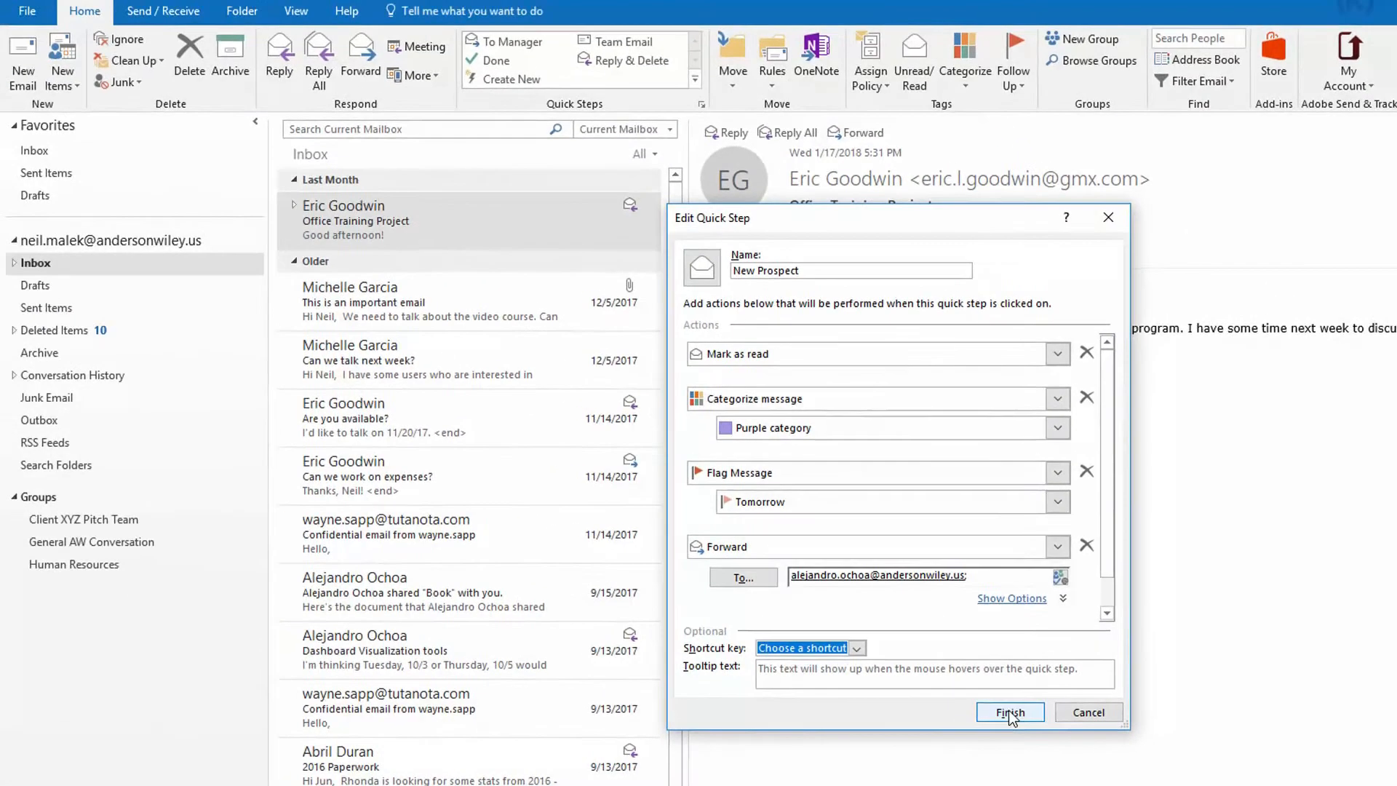
{"action": "left_click", "coordinate": [884, 689]}
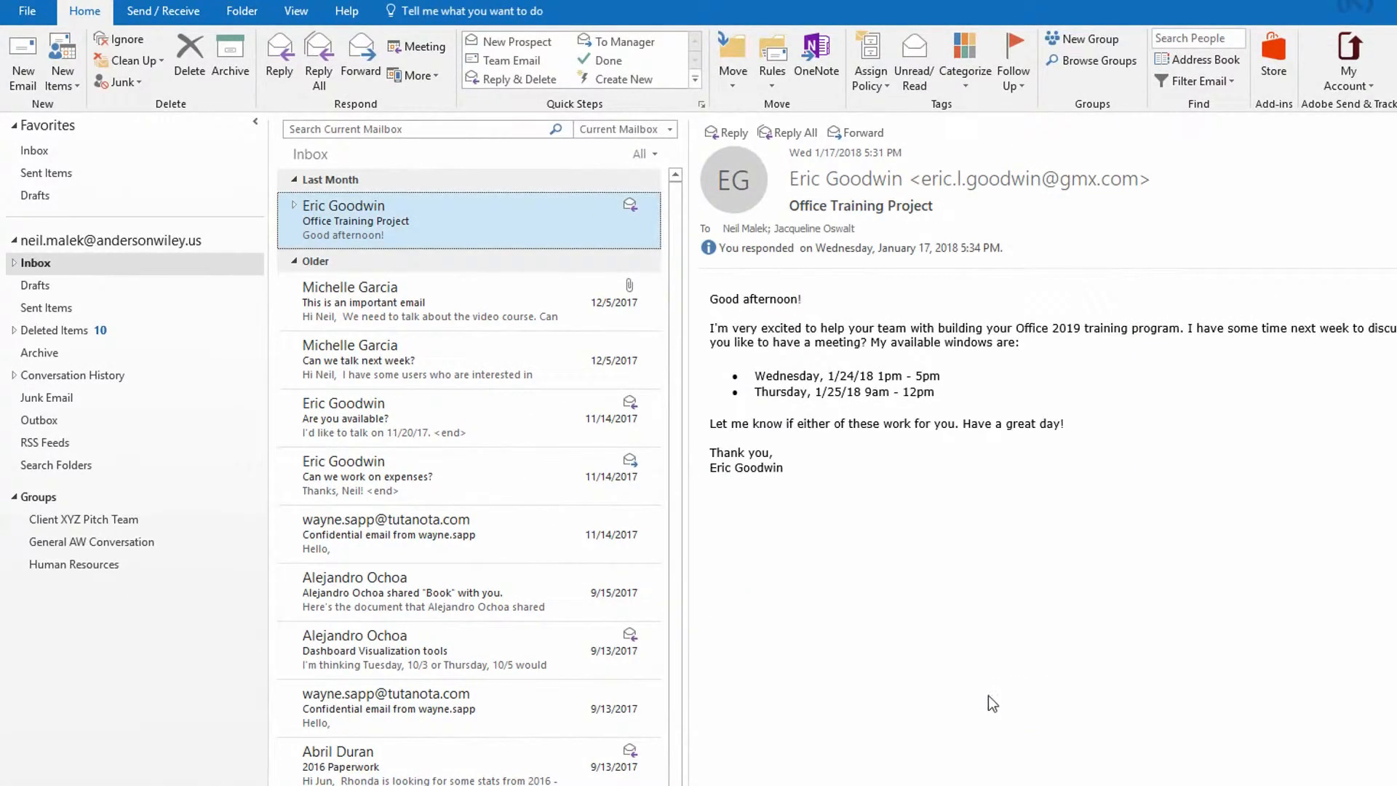
Step: Run the New Prospect quick step on the "Can we talk next week?" email and close the resulting forward message
{"action": "left_click", "coordinate": [444, 362]}
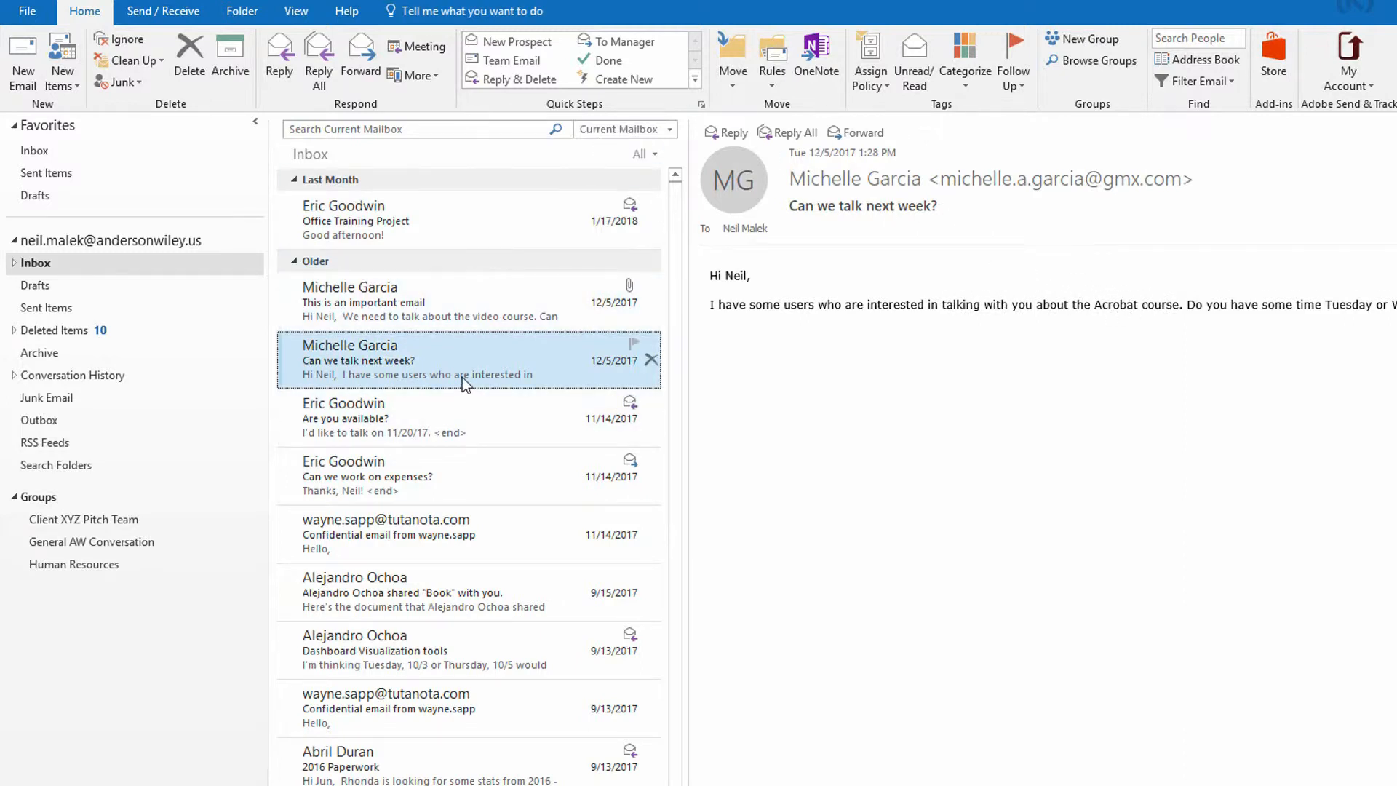
{"action": "left_click", "coordinate": [541, 51]}
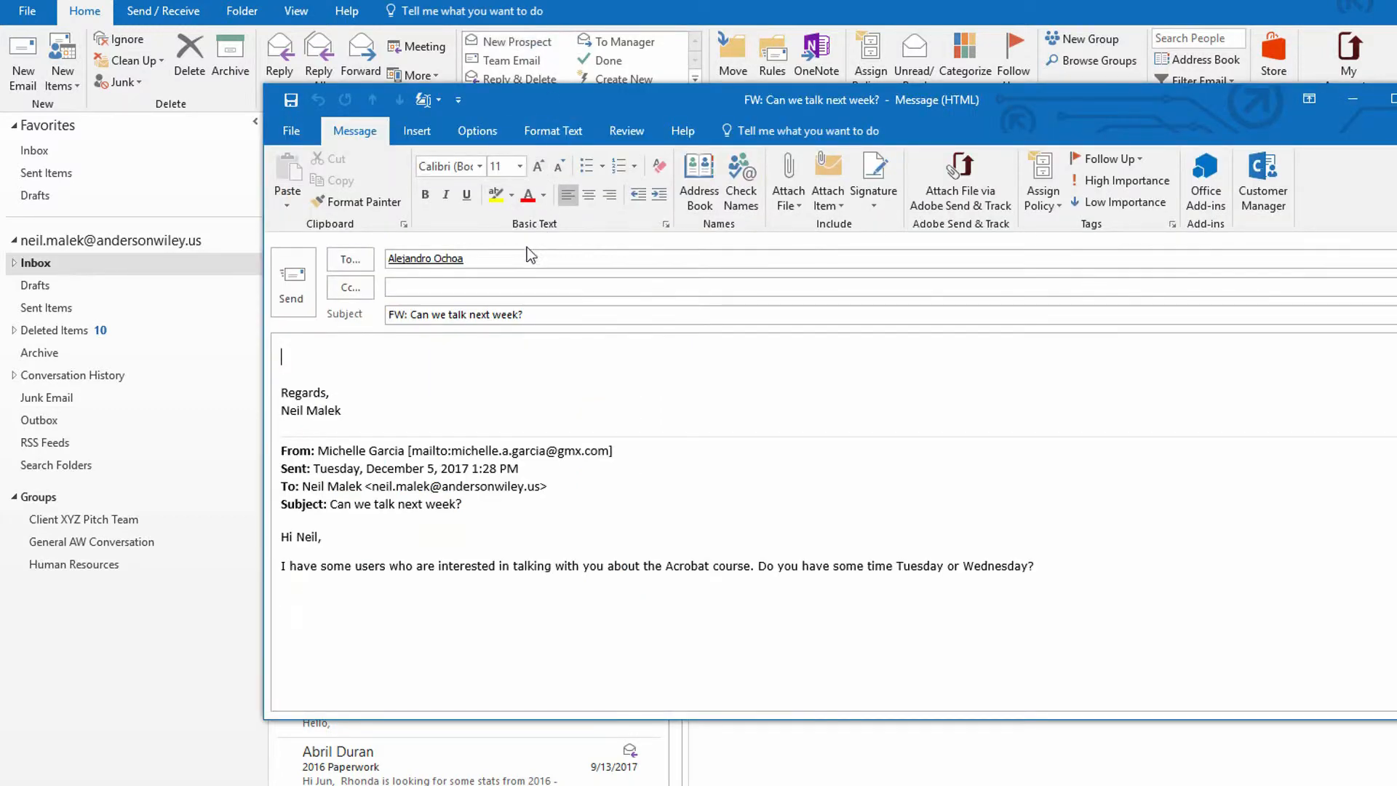
{"action": "left_click", "coordinate": [406, 289]}
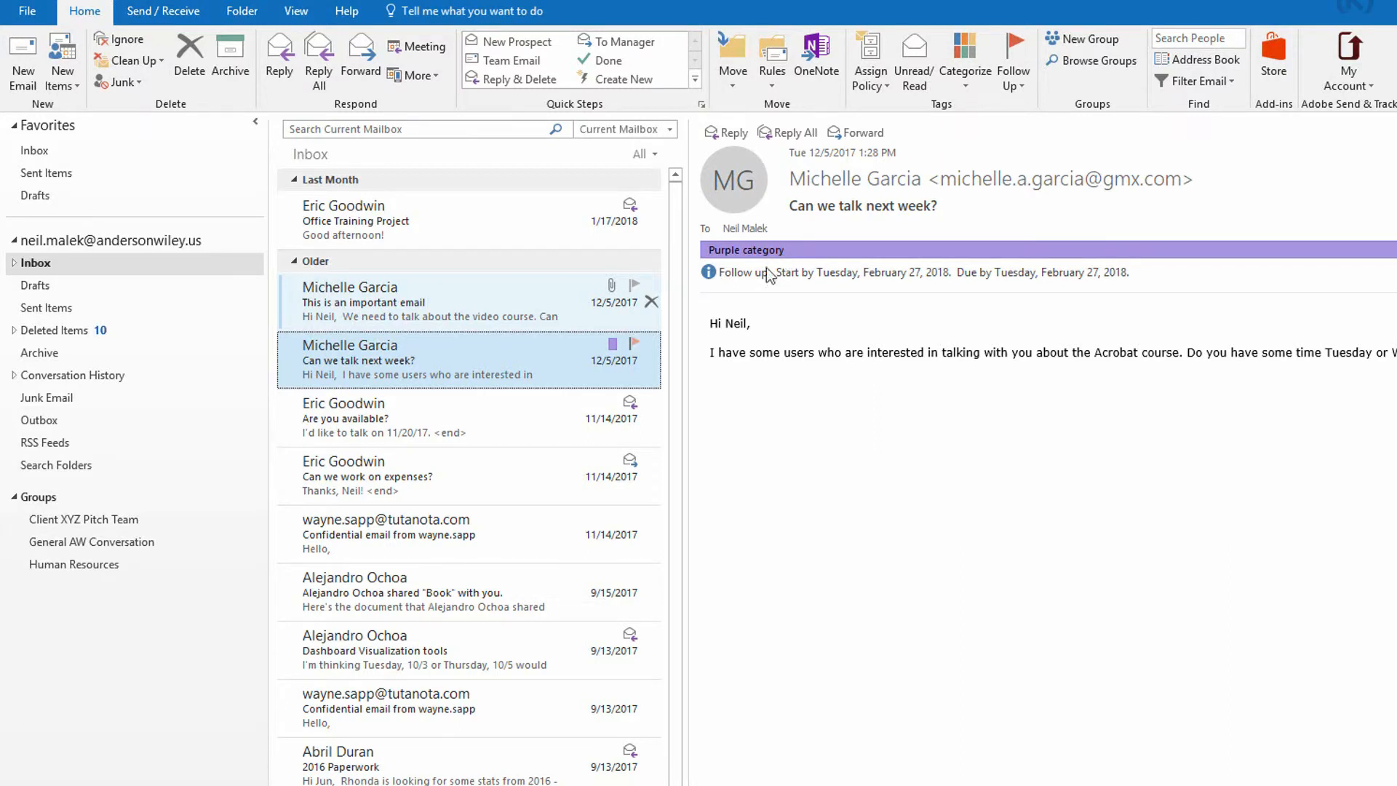
Step: Clear all categories and the follow-up flag from the "Can we talk next week?" email
{"action": "right_click", "coordinate": [623, 354]}
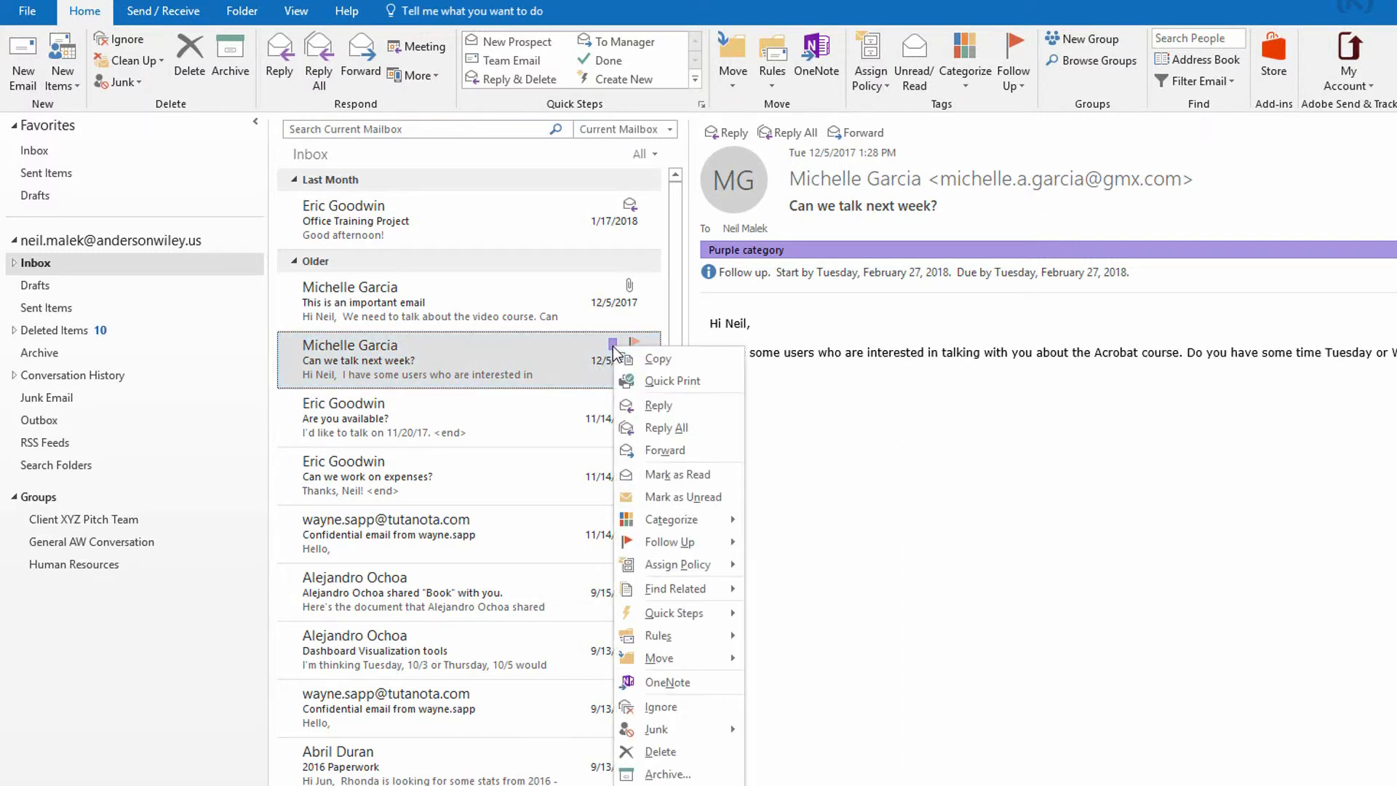
{"action": "mouse_move", "coordinate": [678, 520]}
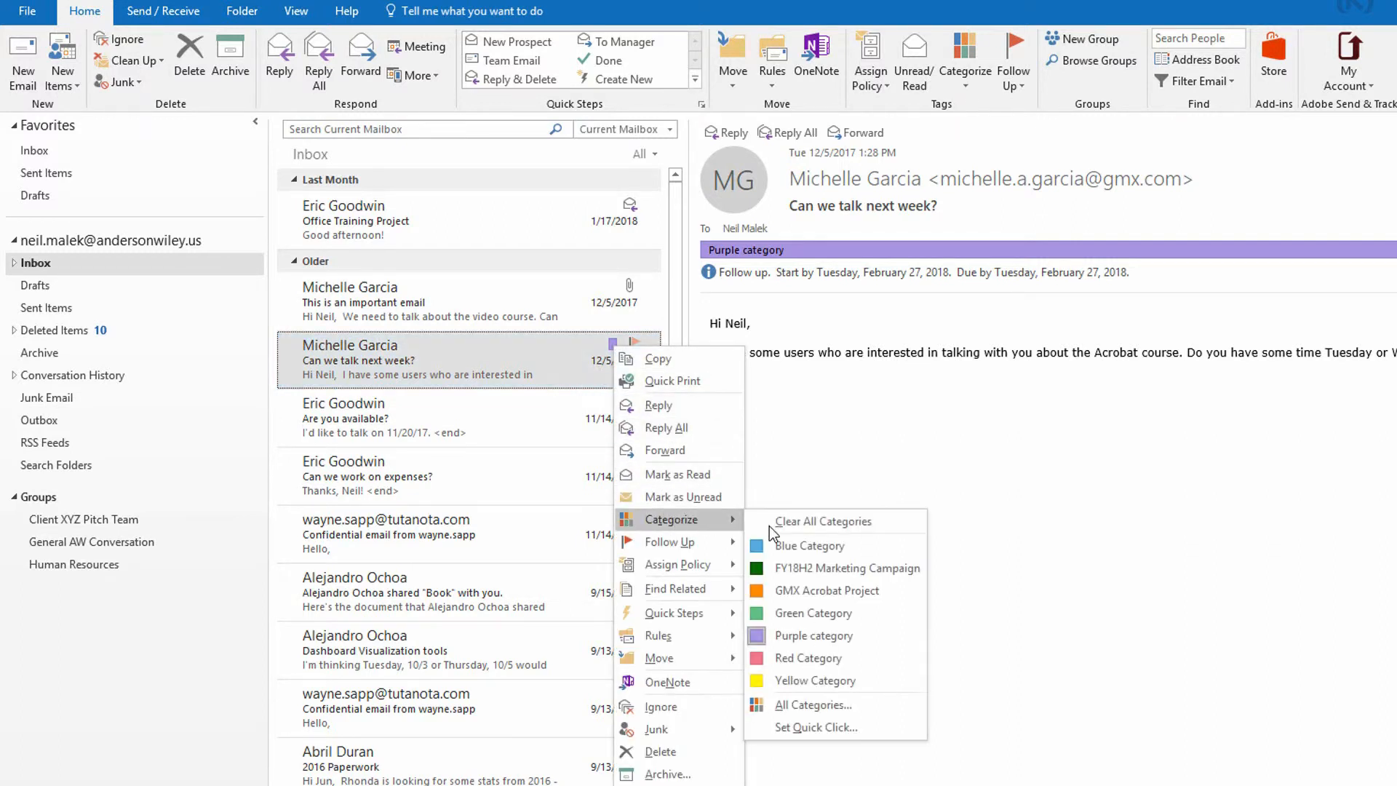
{"action": "left_click", "coordinate": [775, 525]}
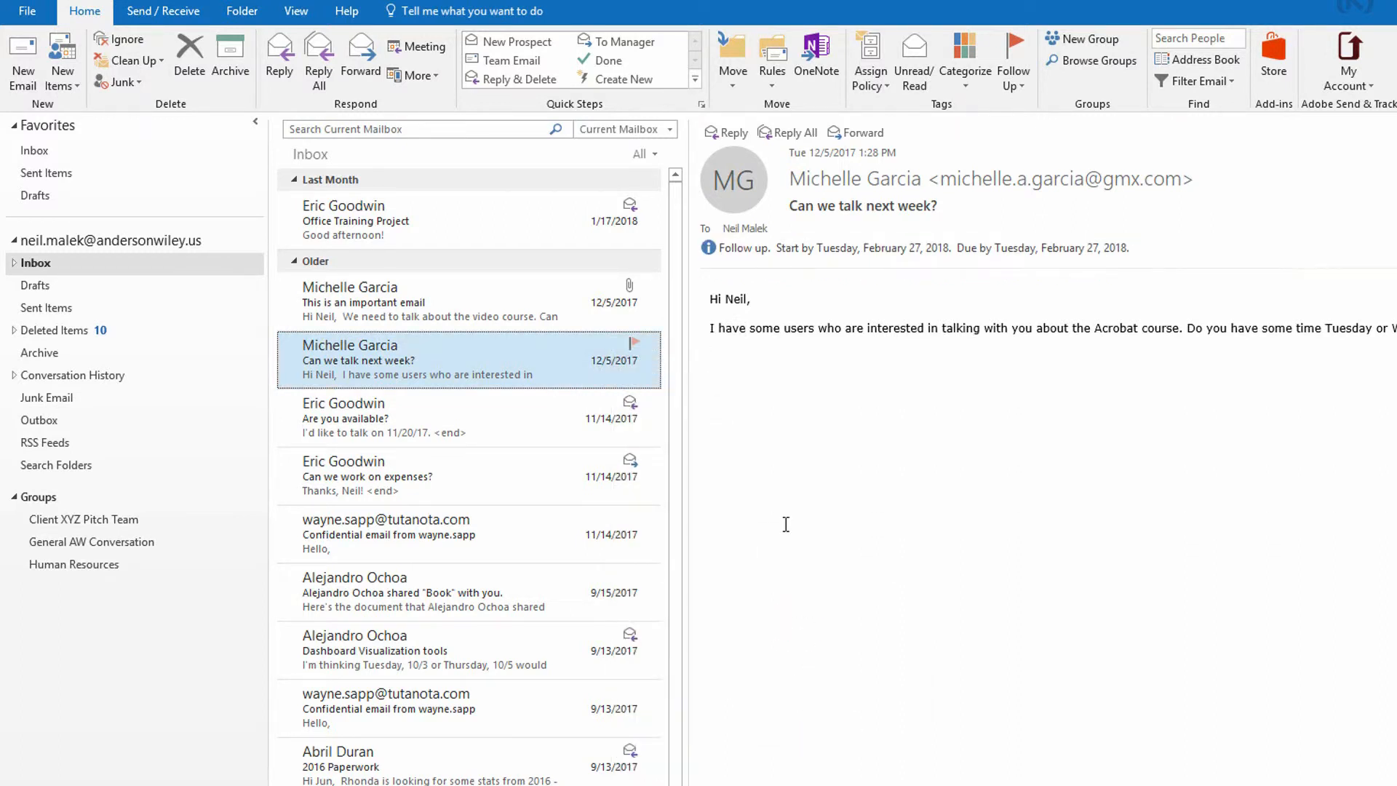
{"action": "right_click", "coordinate": [635, 345]}
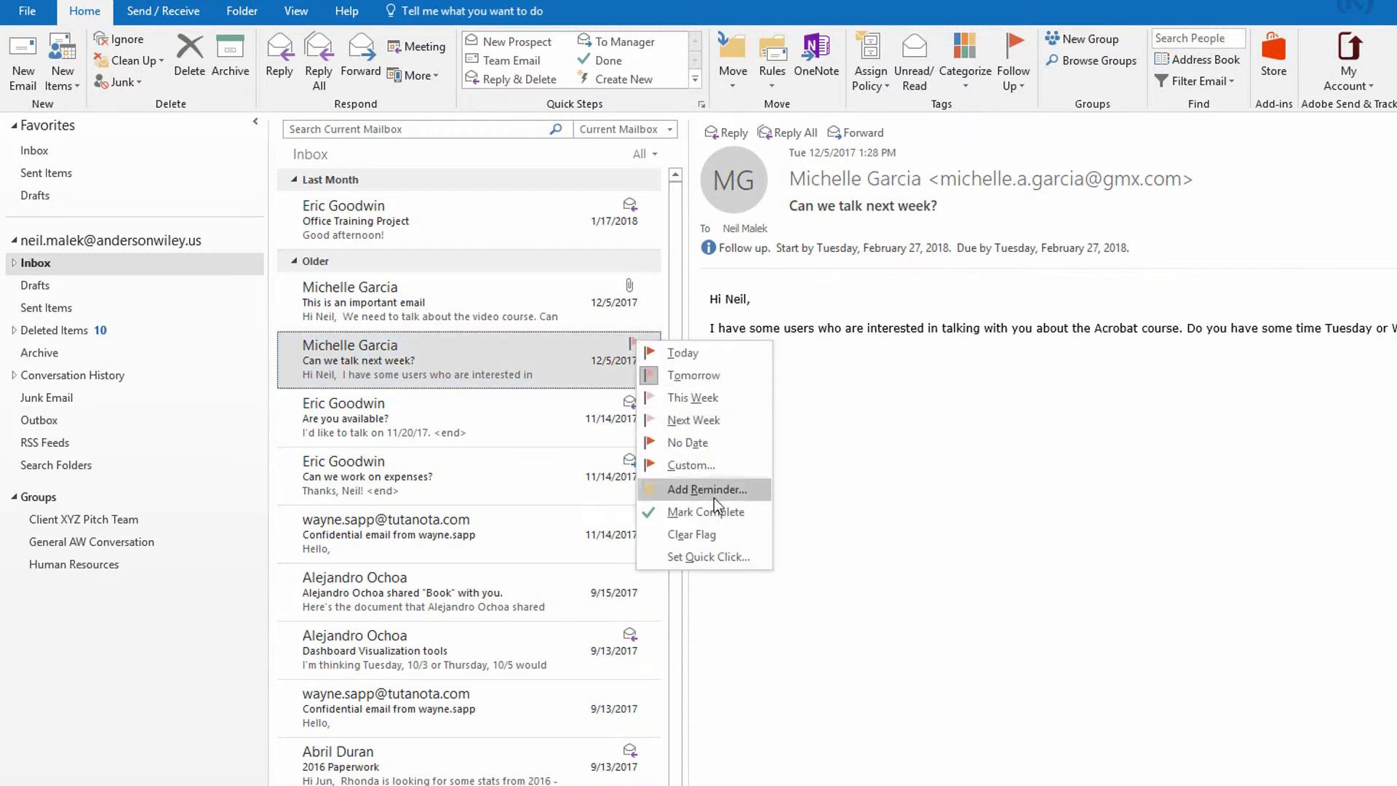
{"action": "left_click", "coordinate": [716, 535]}
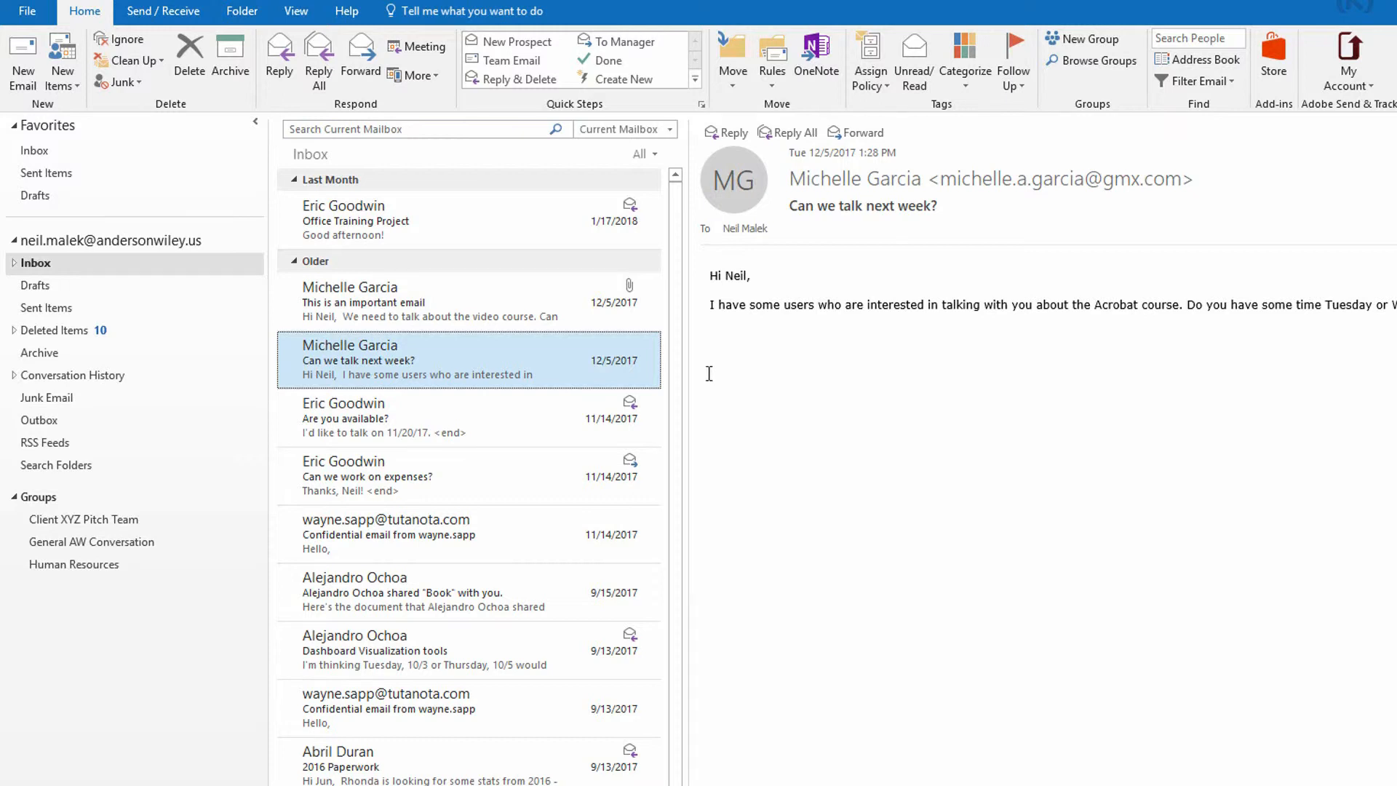
Step: Permanently delete the New Prospect quick step
{"action": "right_click", "coordinate": [512, 46]}
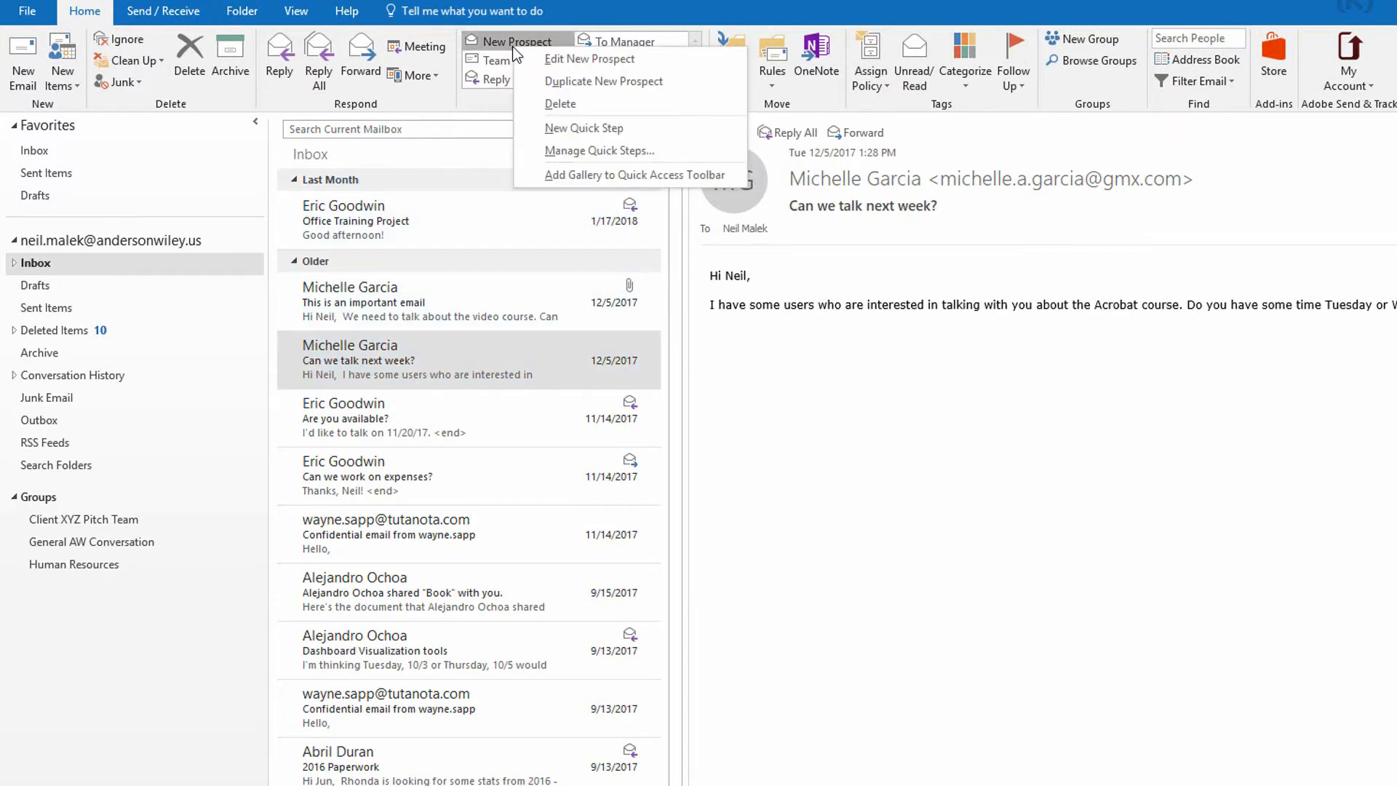
{"action": "left_click", "coordinate": [560, 104]}
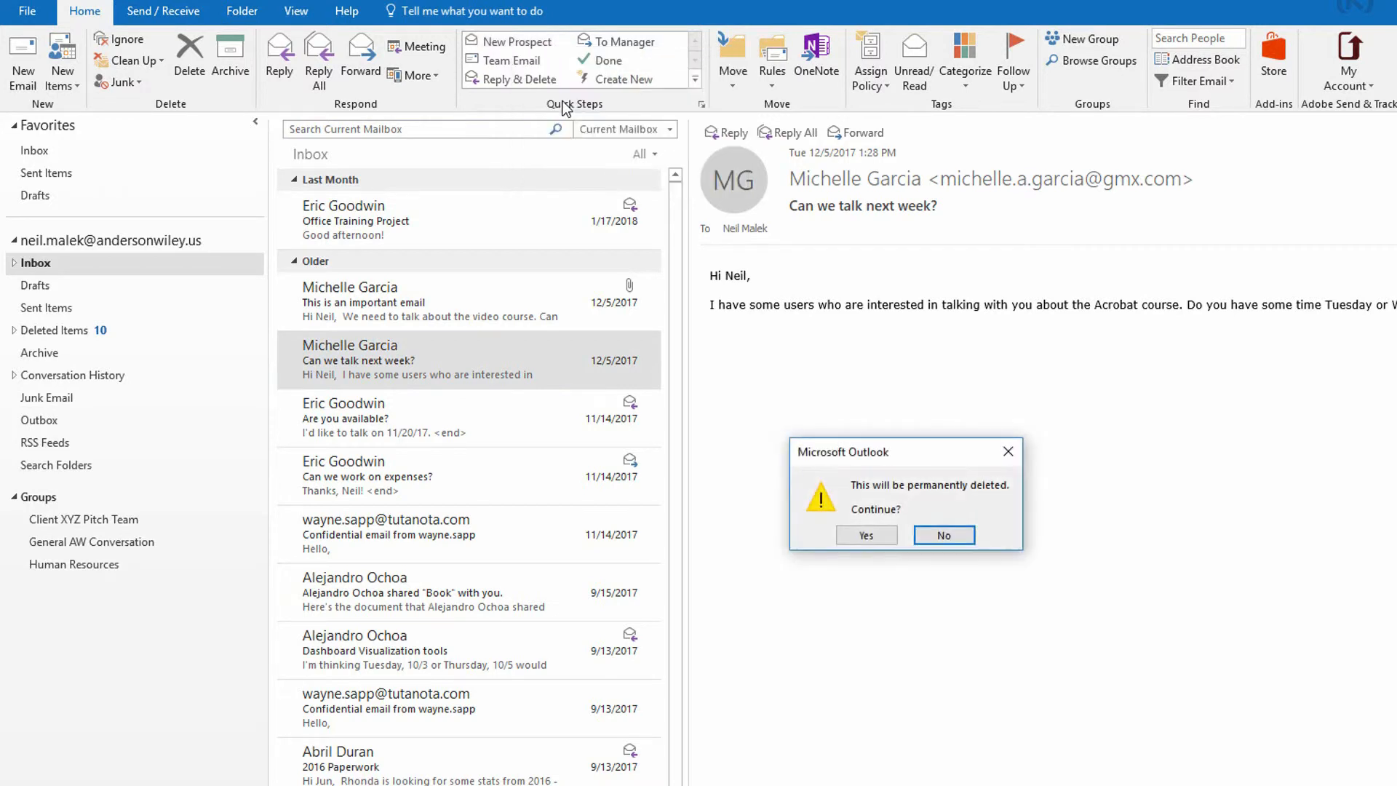
{"action": "left_click", "coordinate": [866, 537]}
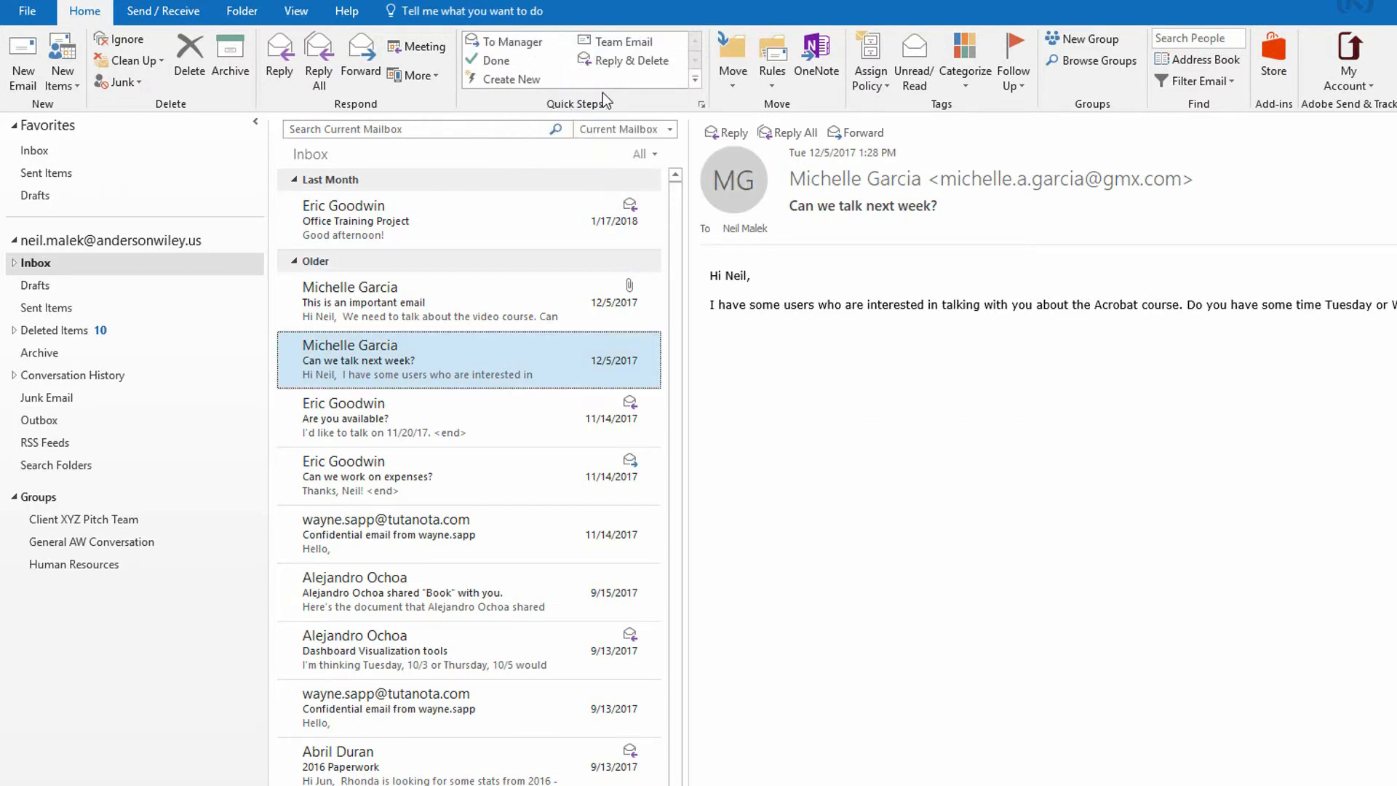